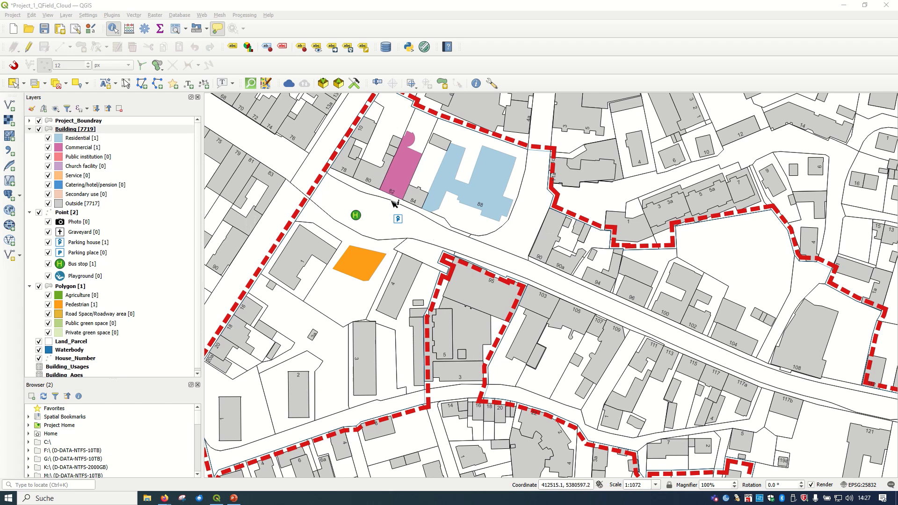
mouse_move(383, 219)
left_mouse_down()
mouse_move(439, 246)
mouse_move(380, 238)
mouse_move(374, 229)
left_mouse_up()
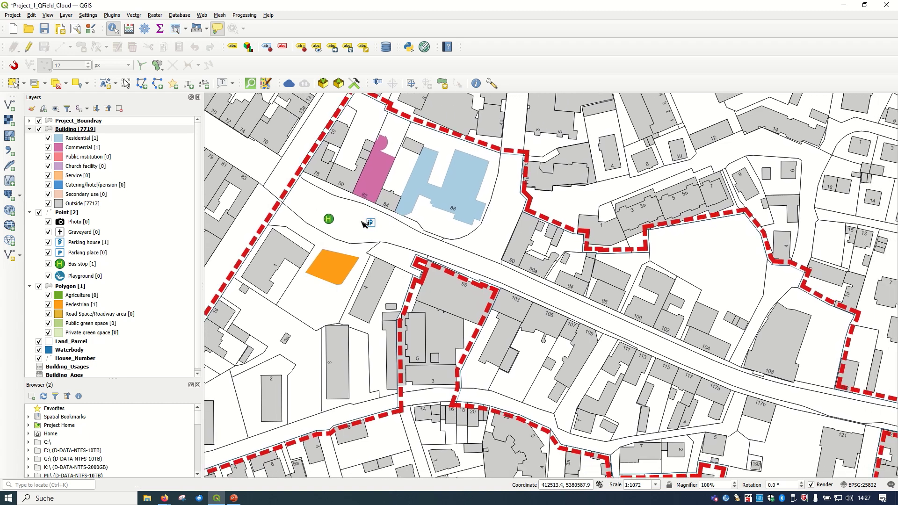
left_click_drag(326, 209, 374, 209)
left_click_drag(451, 241, 371, 271)
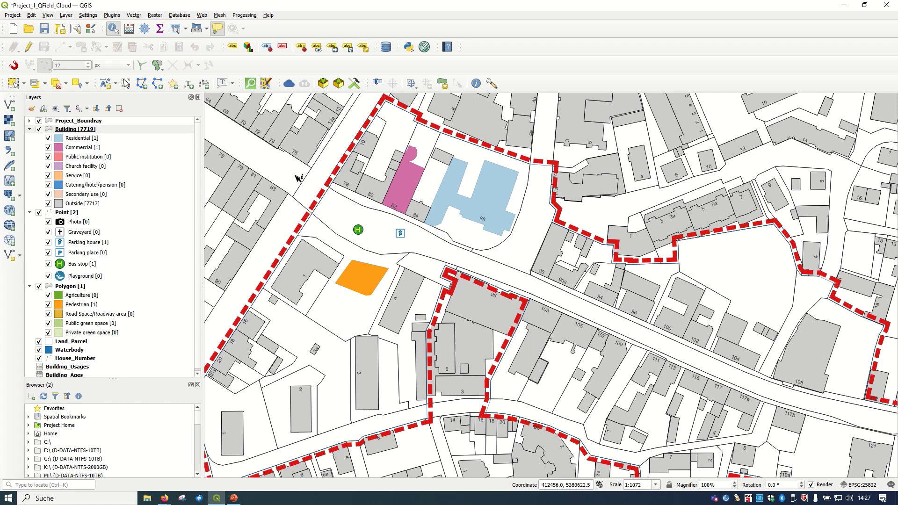
- Open the QFieldCloud projects overview of the QFieldSync plugin
left_click(111, 15)
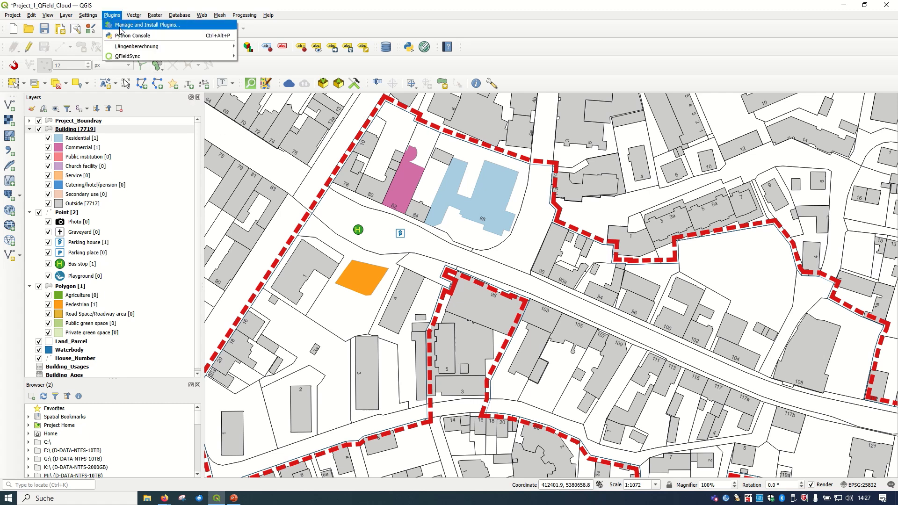
mouse_move(137, 57)
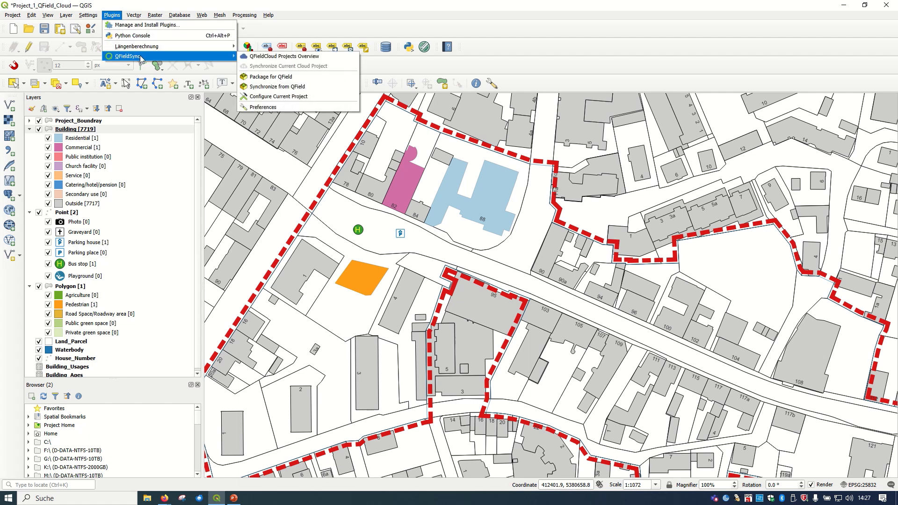
left_click(292, 60)
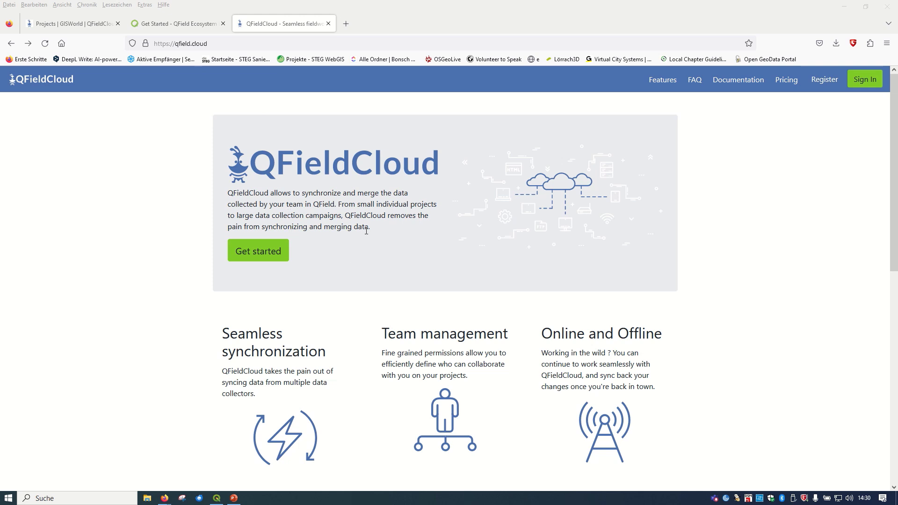
- In Firefox, read through the QFieldCloud home page from the feature descriptions down to the newsletter section
scroll(377, 296, "down", 1)
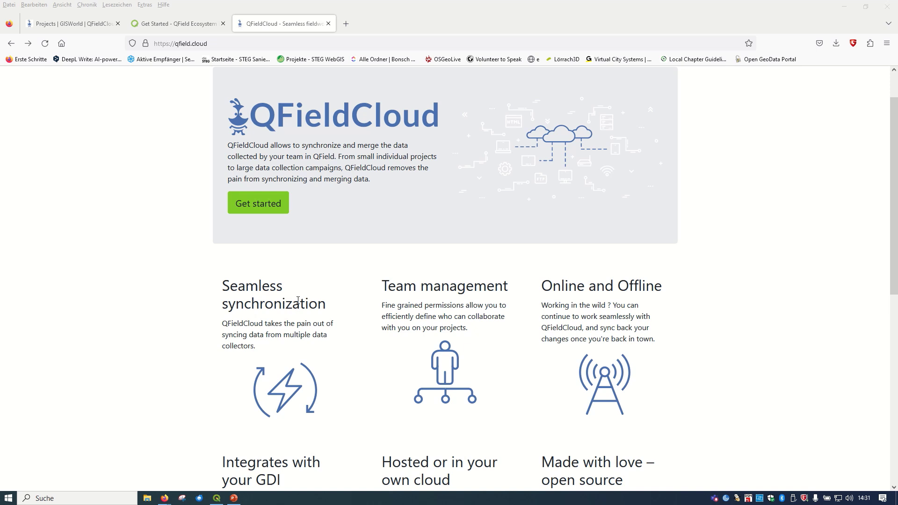
scroll(267, 290, "down", 1)
scroll(316, 282, "down", 2)
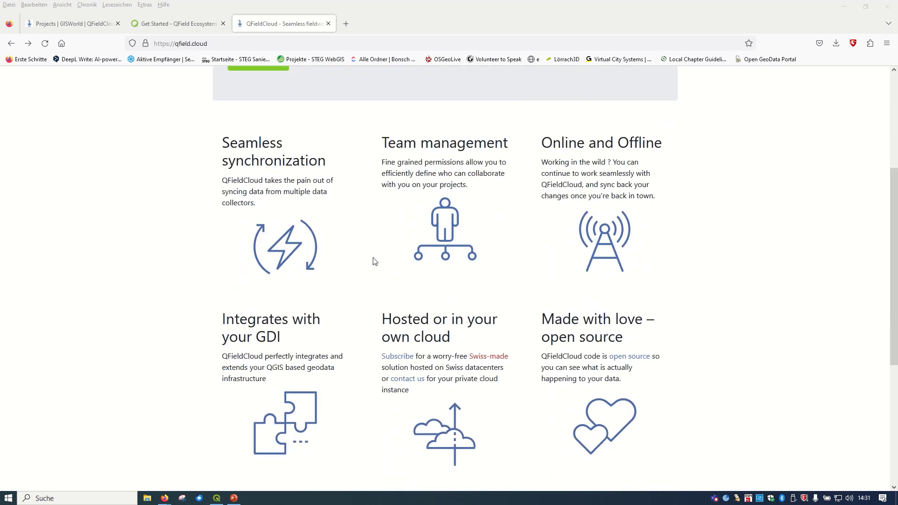
scroll(363, 253, "down", 1)
scroll(379, 273, "down", 2)
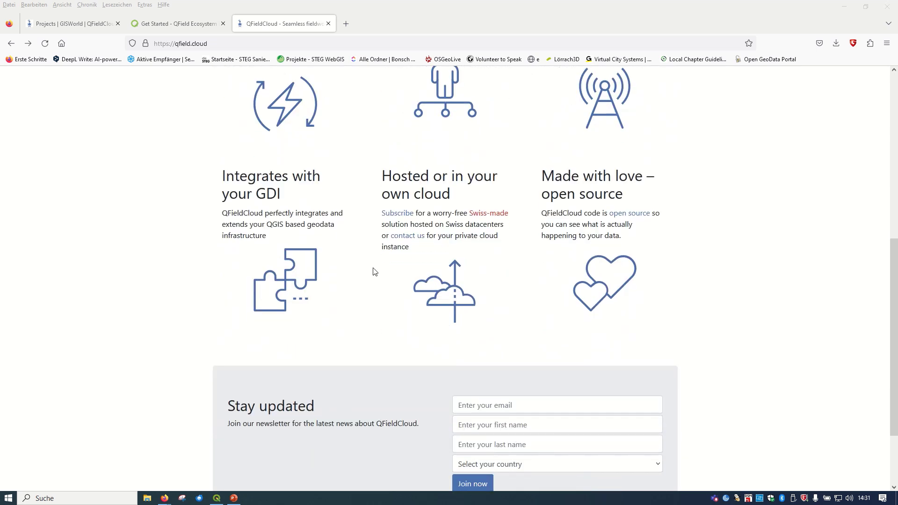
scroll(369, 294, "down", 2)
scroll(355, 325, "up", 5)
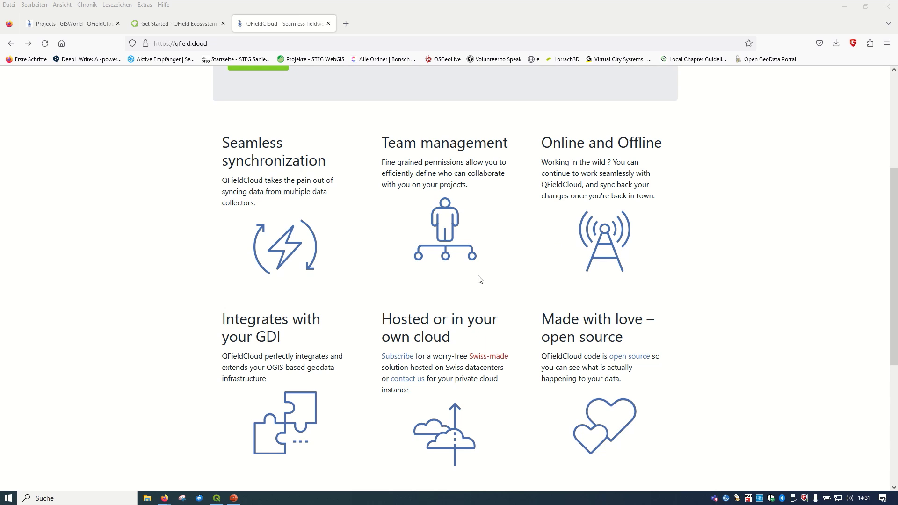
scroll(484, 279, "down", 5)
scroll(484, 276, "up", 11)
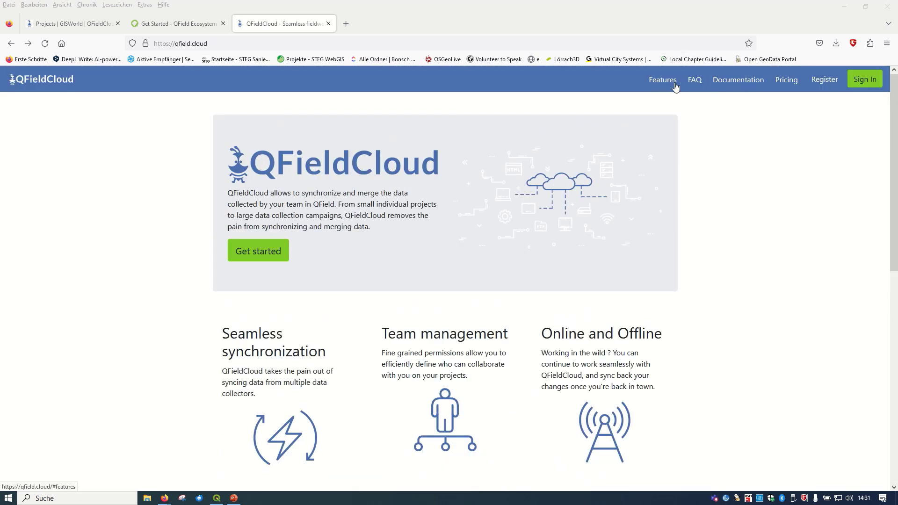
- Open the QFieldCloud documentation and skim the getting started guide's sections on the free account and cloud projects
left_click(724, 84)
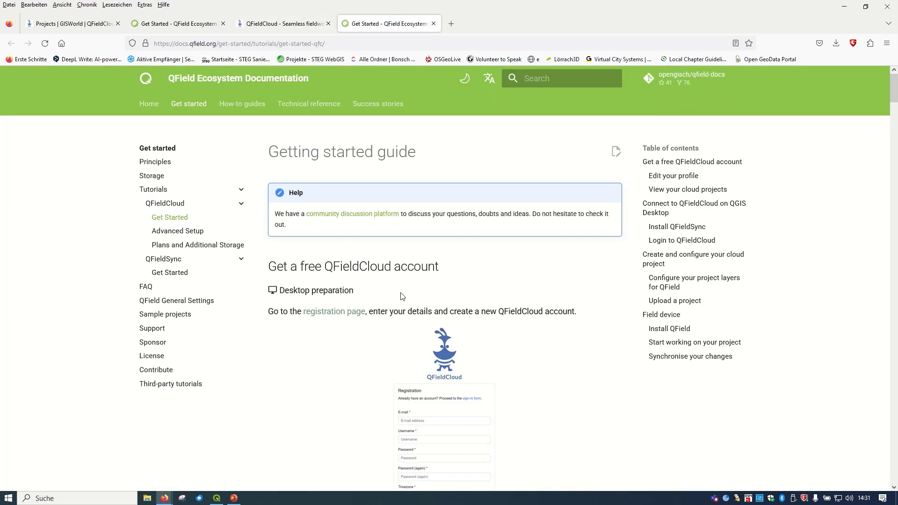
scroll(517, 300, "down", 3)
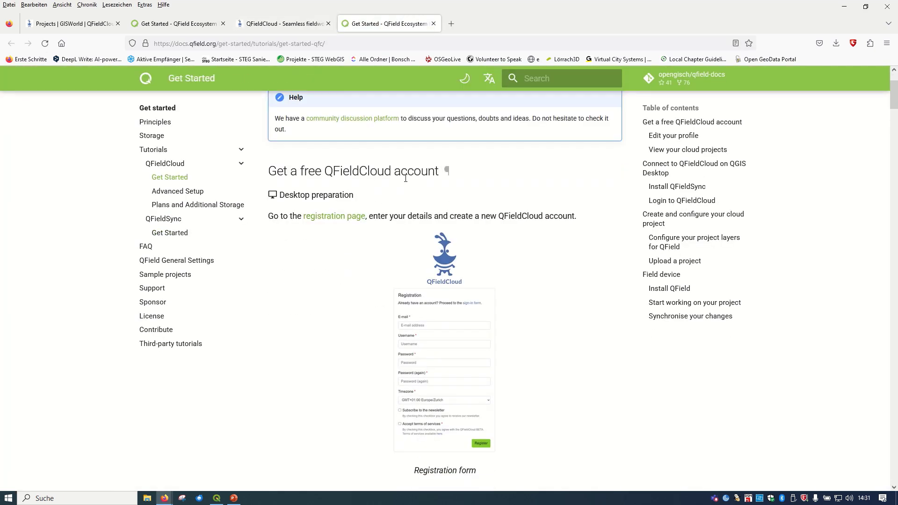
scroll(485, 262, "down", 10)
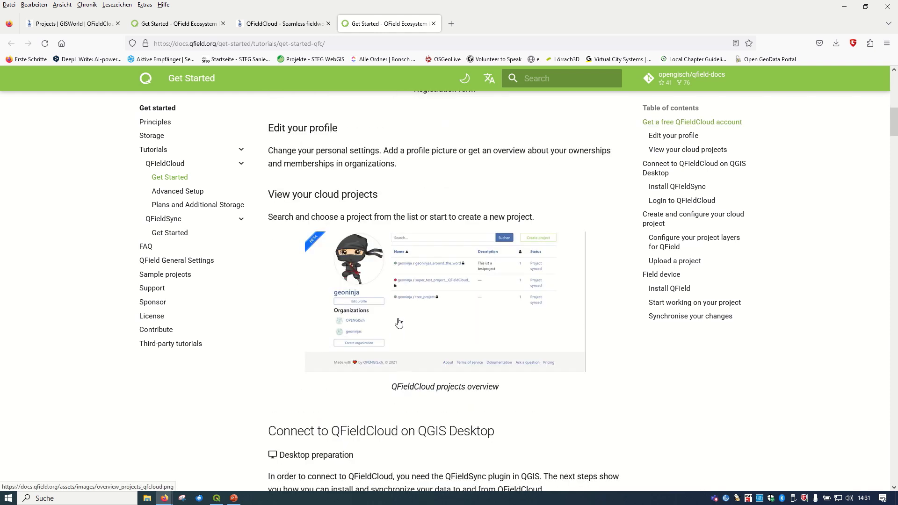
- Return to the QFieldCloud site and review its pricing page, covering the Community, Pro, Organization and special plans
left_click(301, 26)
left_click(787, 80)
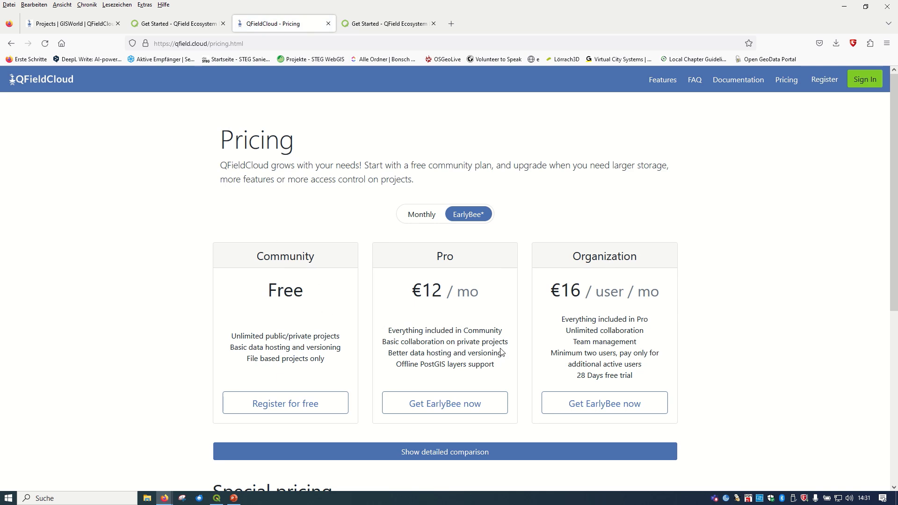
scroll(447, 291, "down", 1)
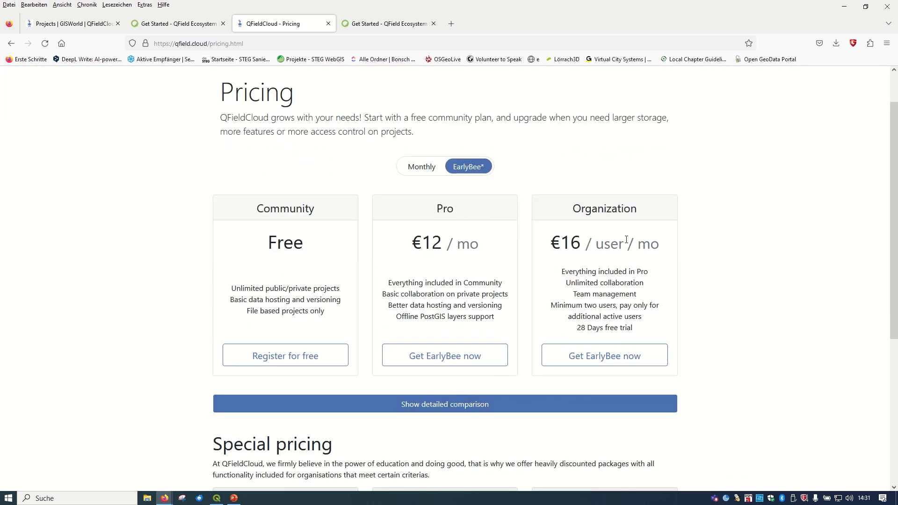
scroll(674, 327, "down", 4)
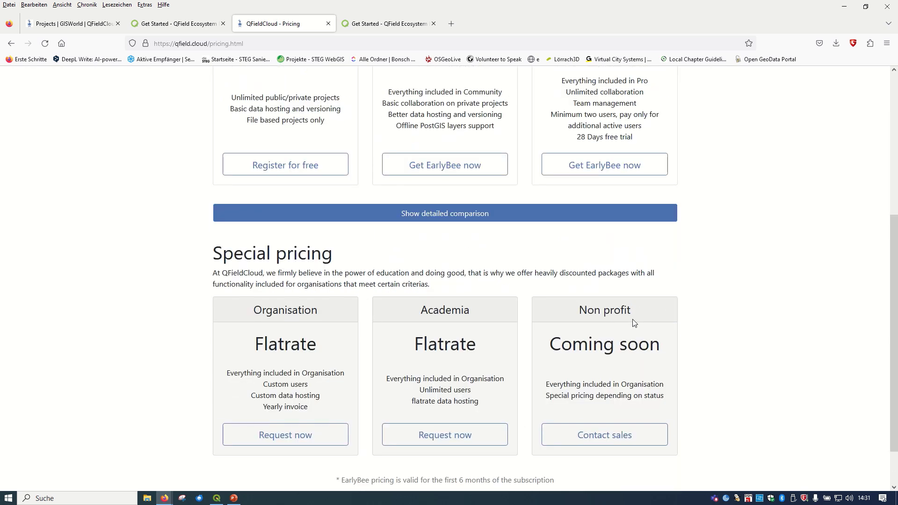
scroll(706, 323, "down", 1)
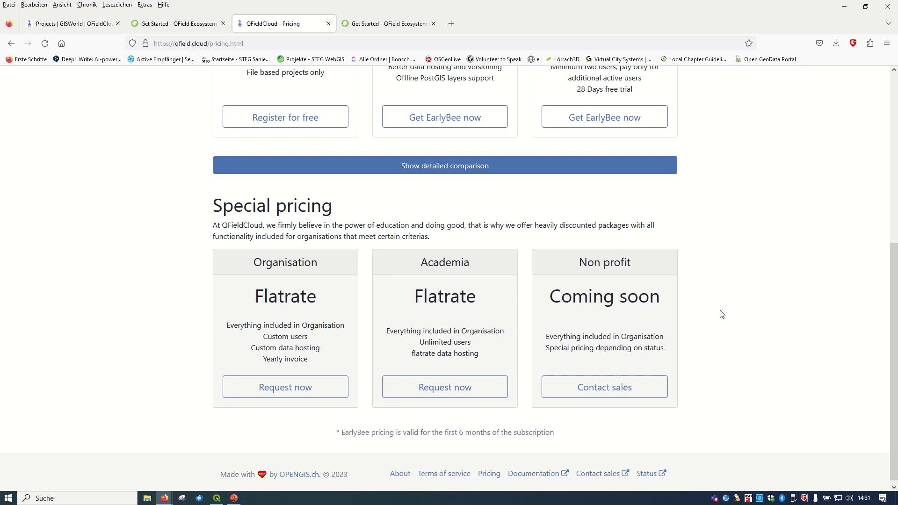
scroll(723, 311, "up", 6)
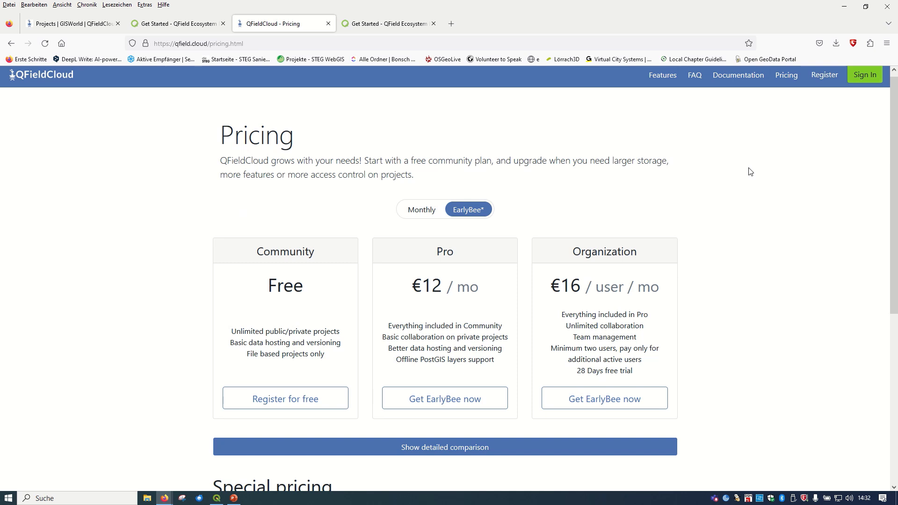
- Review the QFieldCloud account registration form reached from the home page, and proceed to the sign-in form
left_click(27, 80)
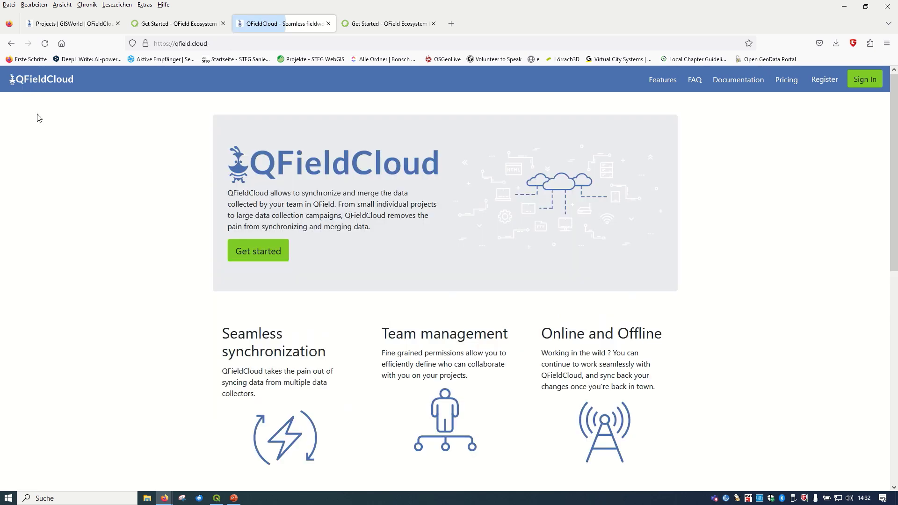
left_click(270, 260)
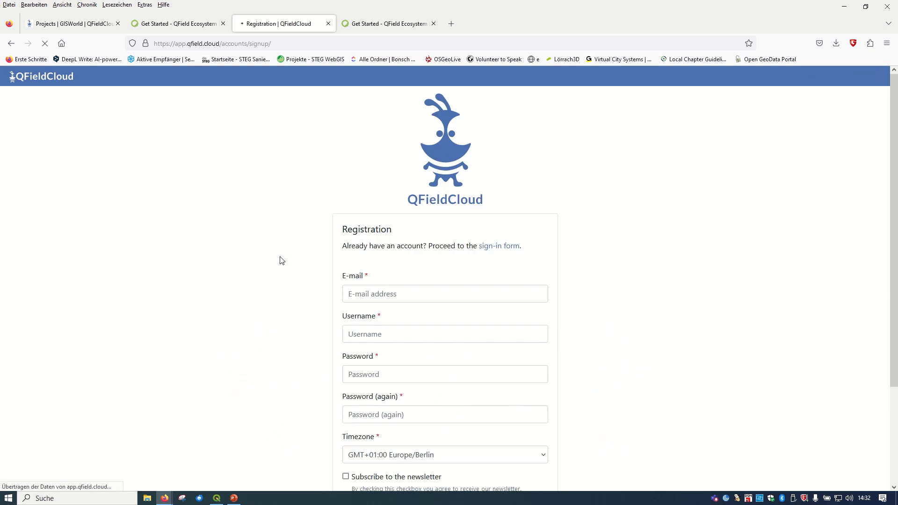
scroll(579, 284, "down", 2)
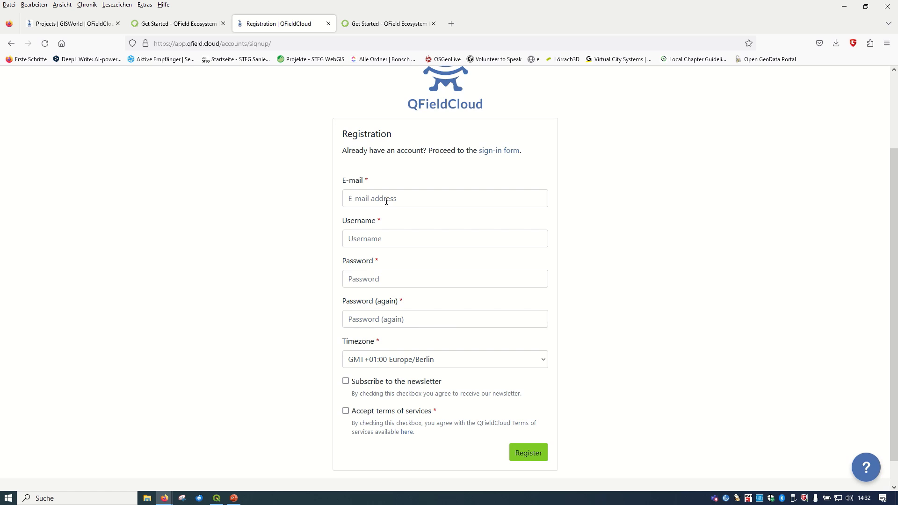
left_click(359, 317)
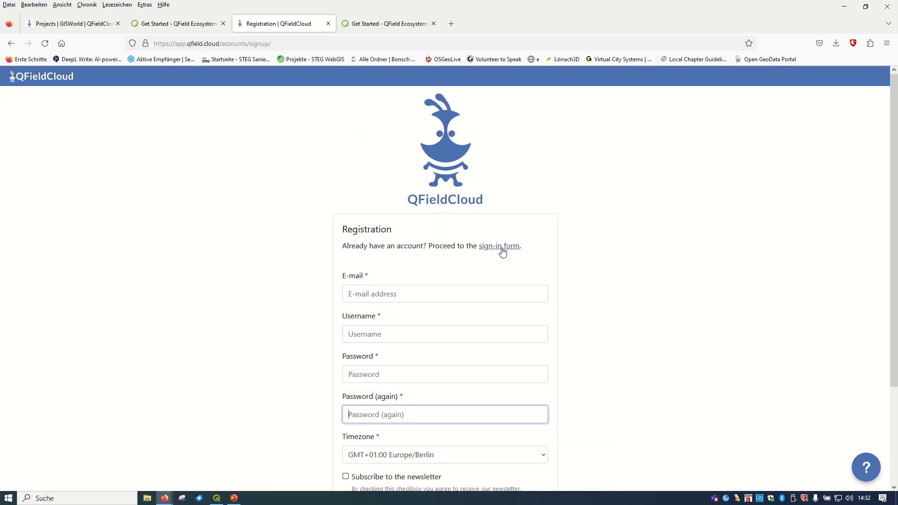
left_click(499, 246)
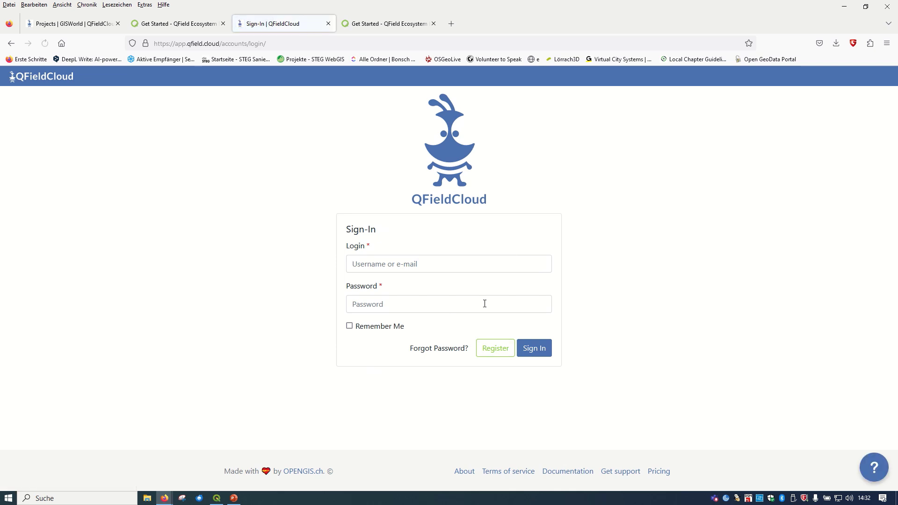
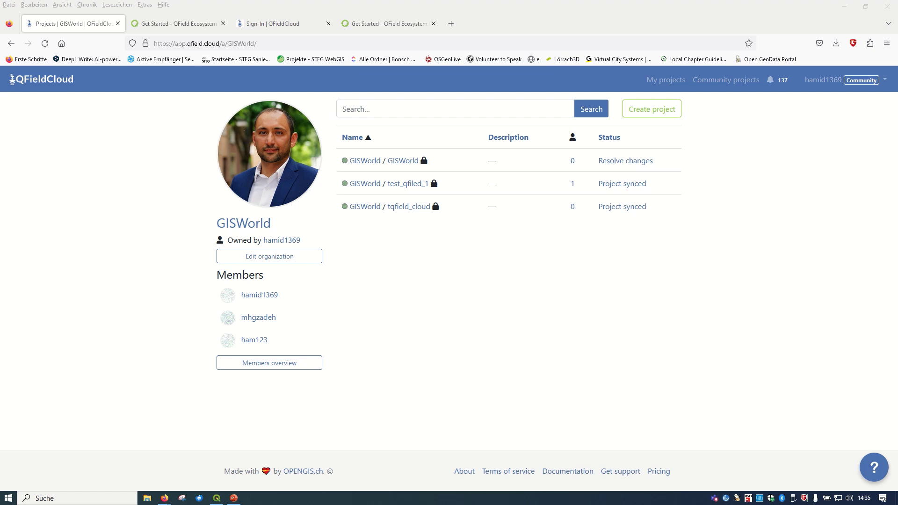
- Review the signed-in account's profile settings and open the GISWorld organization from the account's projects page
left_click(827, 84)
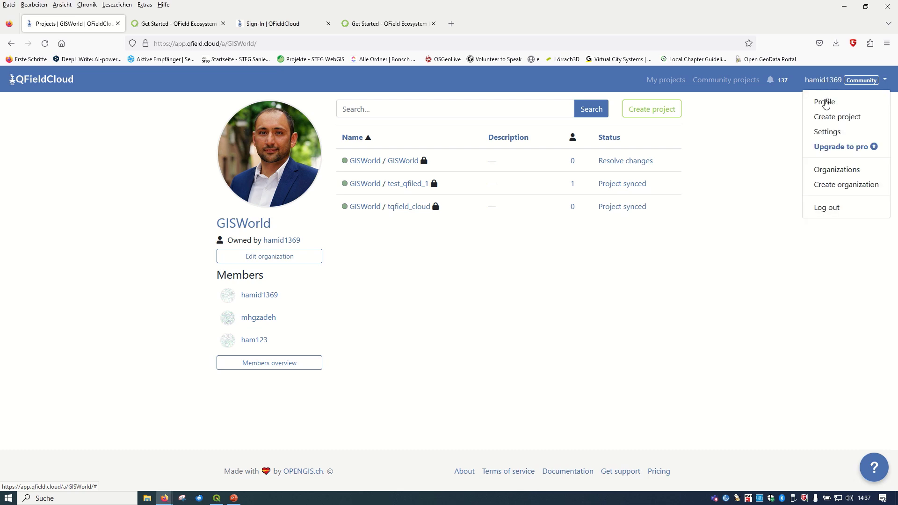
left_click(826, 103)
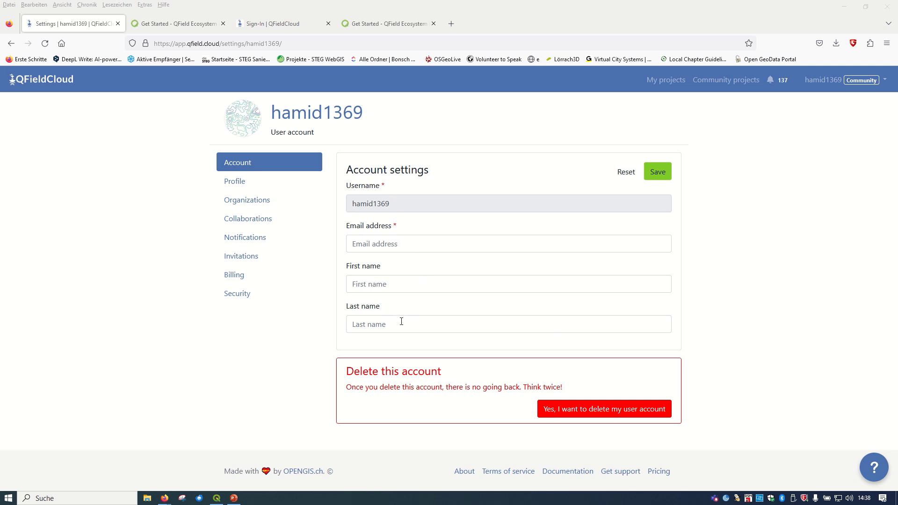
left_click(246, 187)
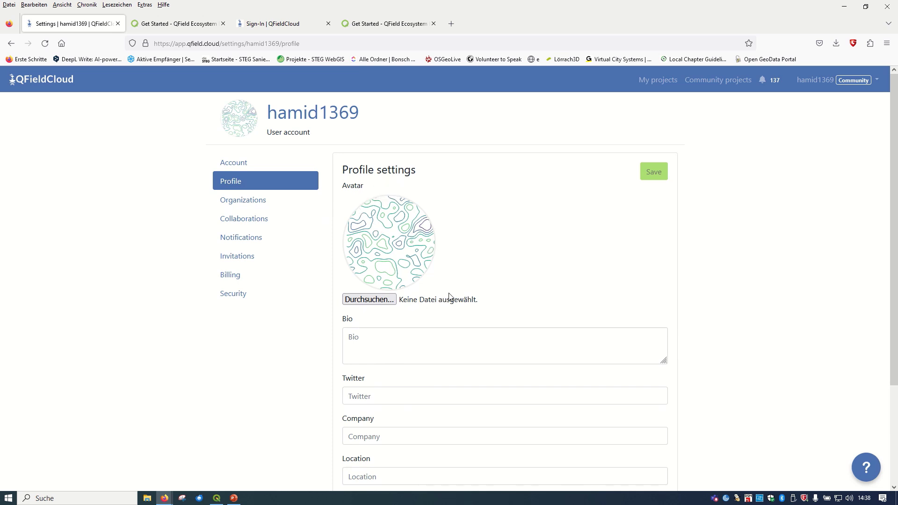
scroll(405, 282, "down", 3)
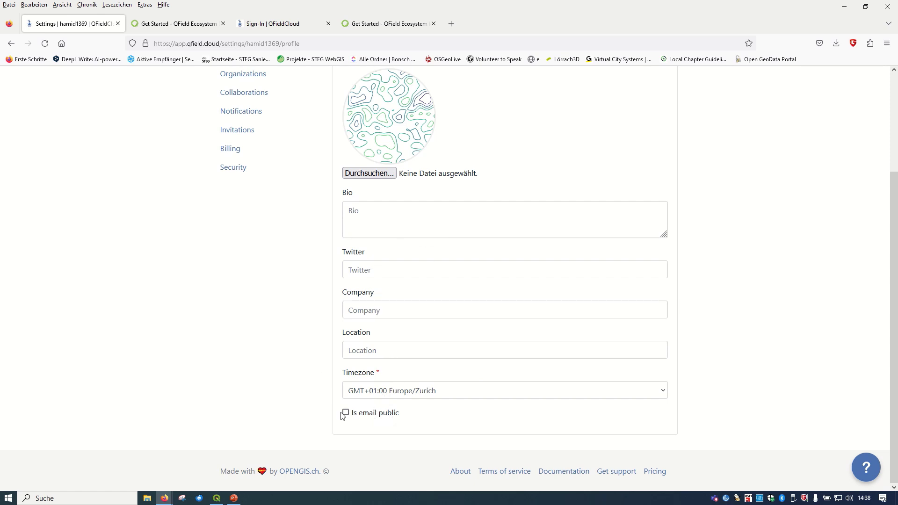
scroll(276, 349, "up", 1)
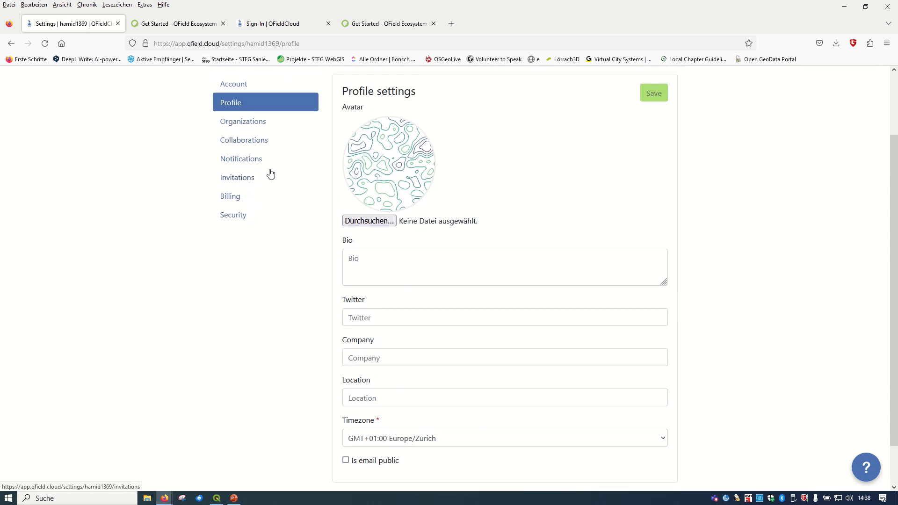
scroll(279, 202, "up", 2)
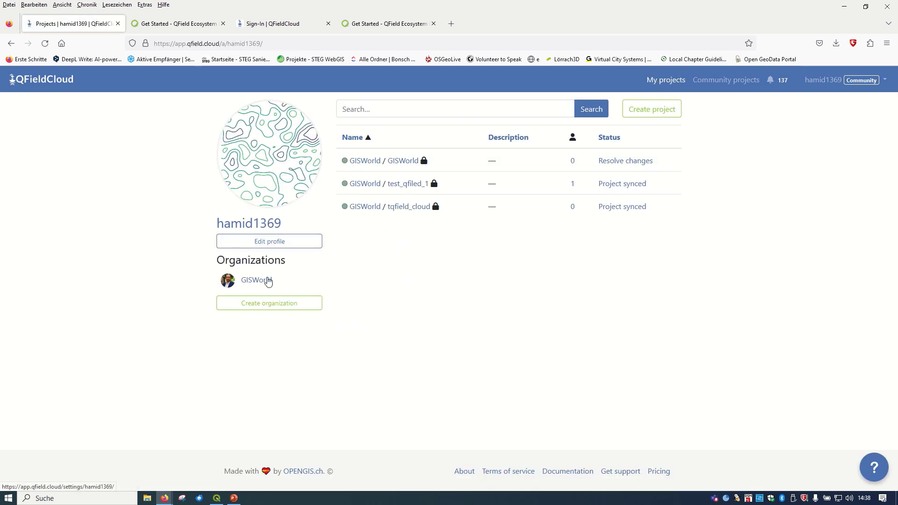
left_click(261, 281)
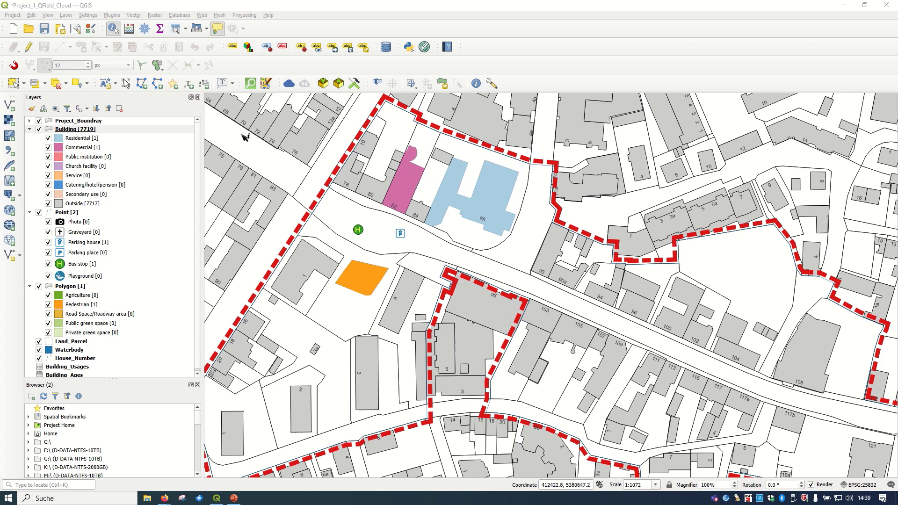
- Switch to QGIS, look over the cloud projects in QFieldSync's QFieldCloud Projects Overview, and close the dialog
left_click(118, 17)
mouse_move(215, 56)
left_click(314, 57)
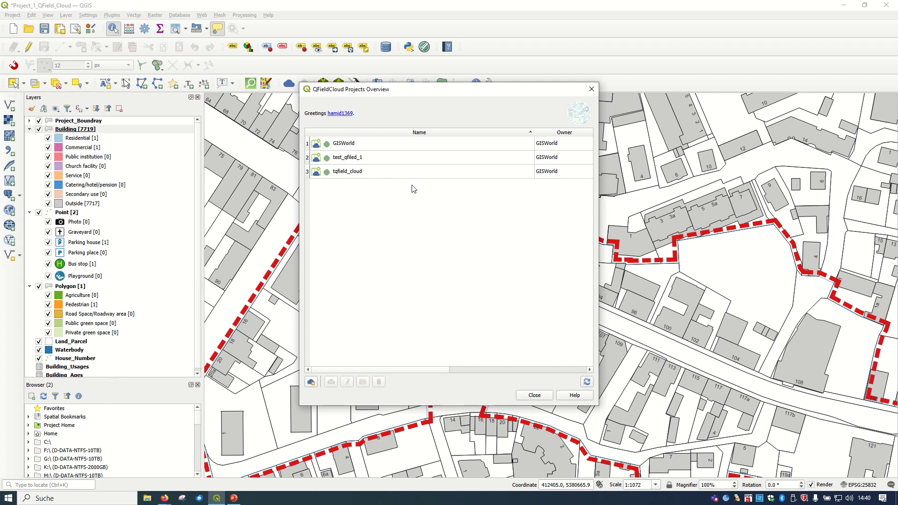
left_click(591, 91)
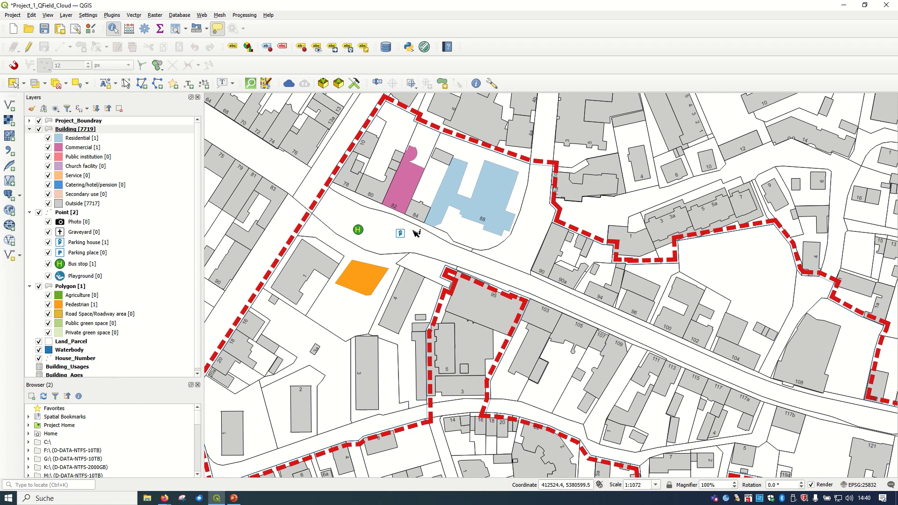
- Reopen QFieldSync's QFieldCloud Projects Overview
left_click(115, 16)
mouse_move(144, 56)
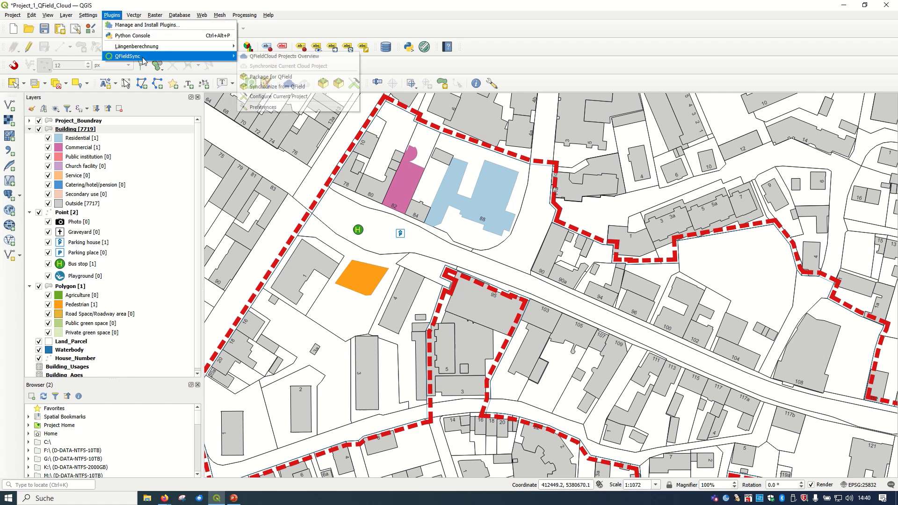
left_click(284, 56)
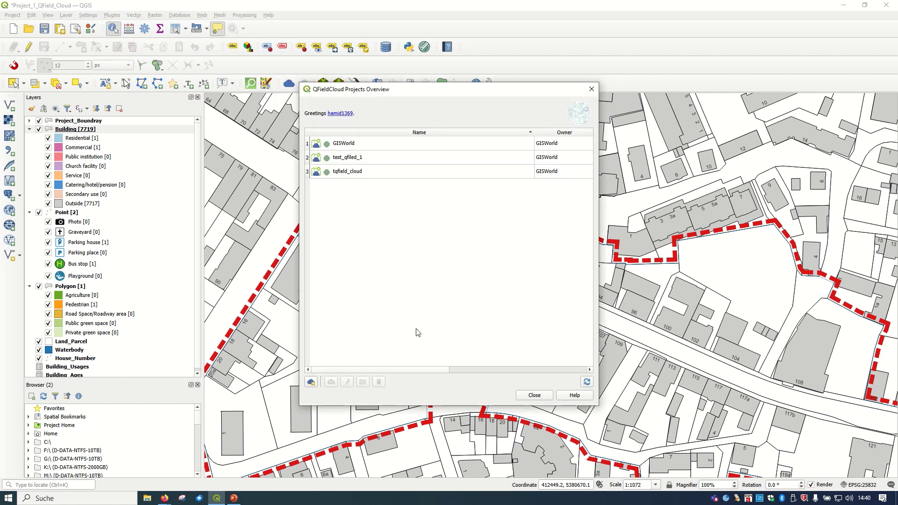
- Convert the currently open project to a cloud project described as "This is the test project", owned by GISWorld, and close the synchronization dialog
left_click(312, 383)
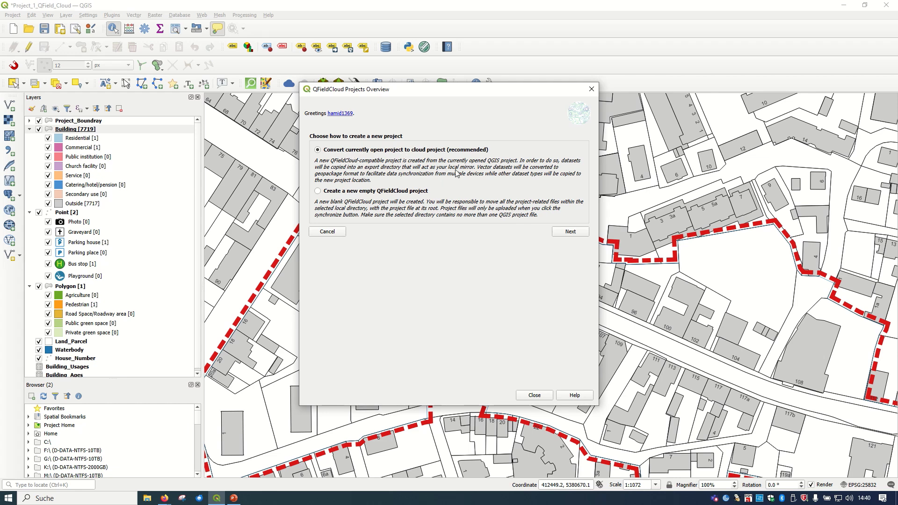
left_click(569, 232)
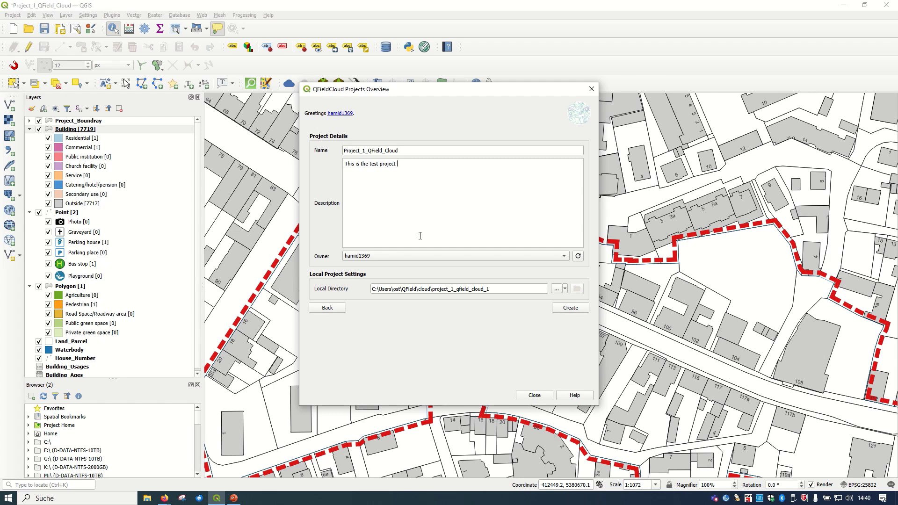
left_click(431, 256)
left_click(422, 266)
left_click(570, 308)
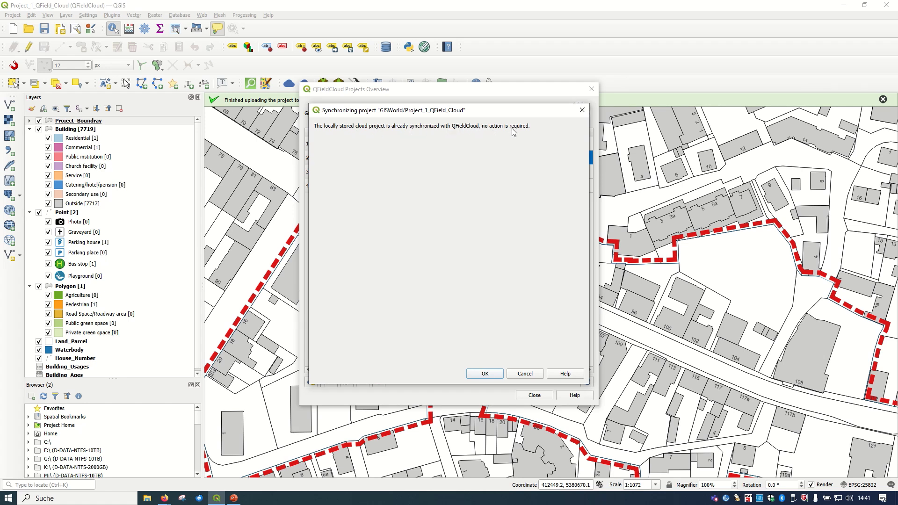
left_click(497, 378)
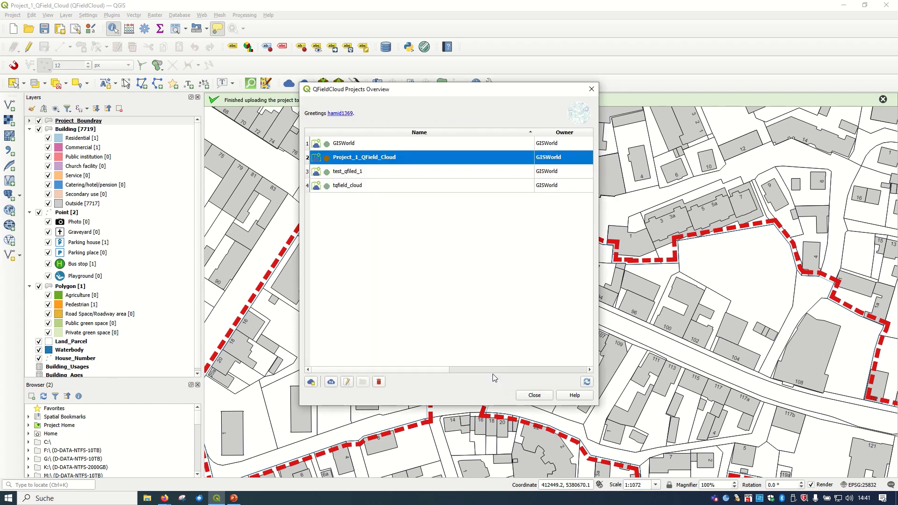
- Refresh the cloud projects list and check the cloud and local status of Project_1_QField_Cloud
left_click(587, 382)
left_click(371, 177)
left_click(366, 161)
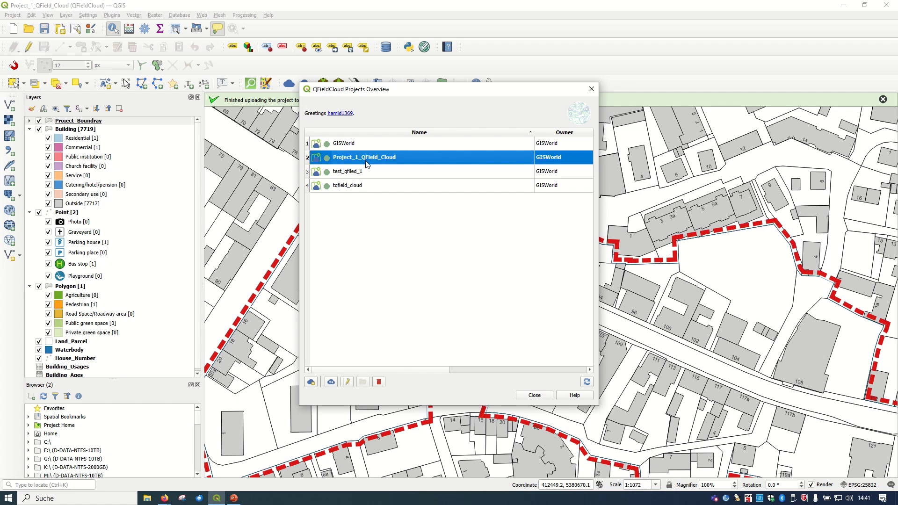
mouse_move(377, 161)
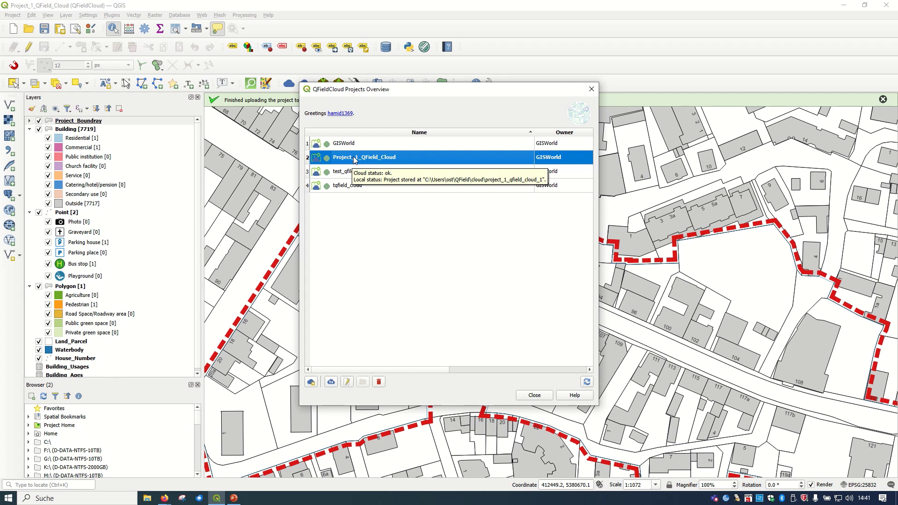
- Switch to Firefox, reload the GISWorld organization's projects page, and review Project_1_QField_Cloud's overview and changes
left_click(164, 498)
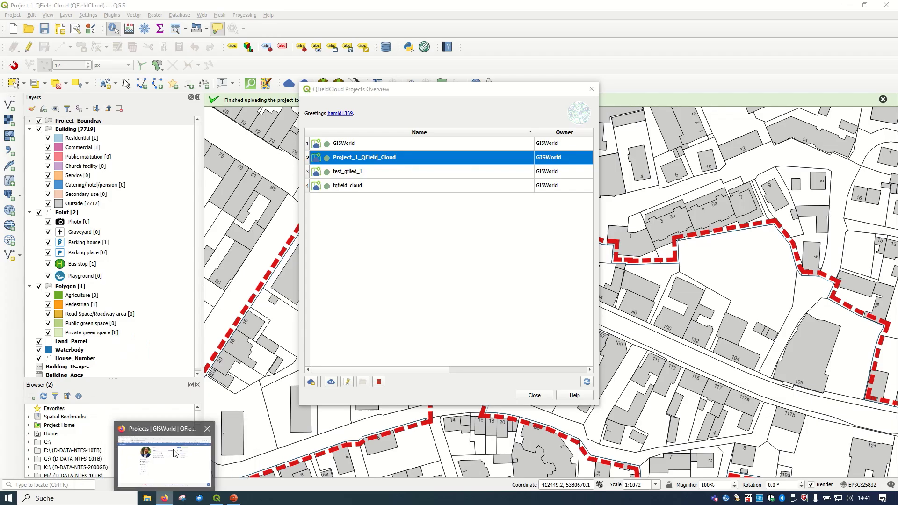
left_click(174, 454)
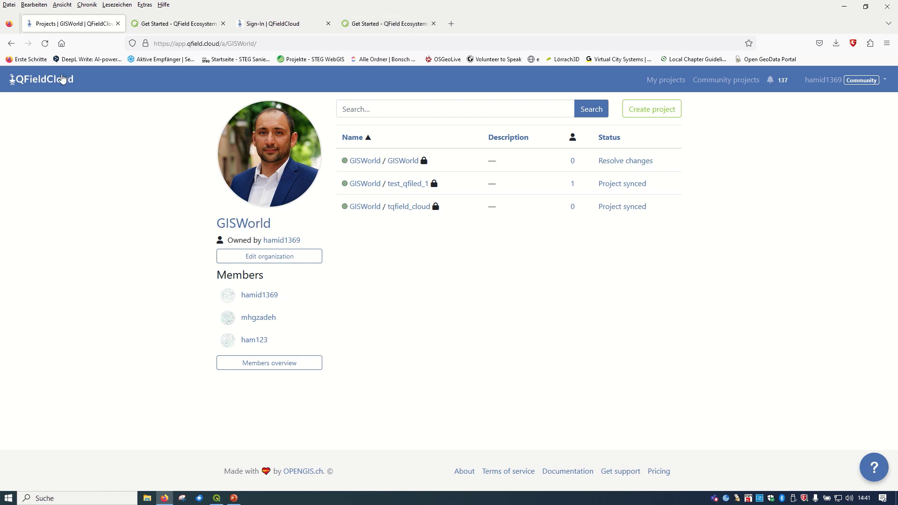
left_click(45, 43)
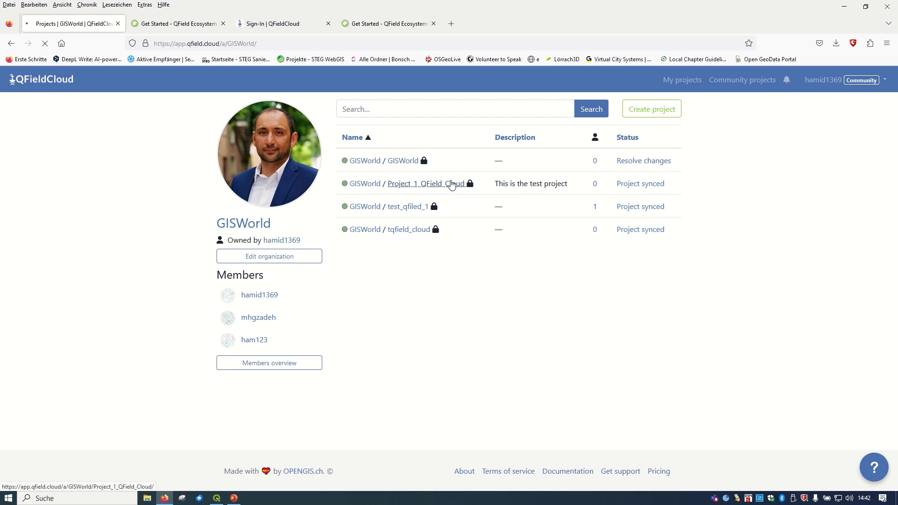
left_click(451, 186)
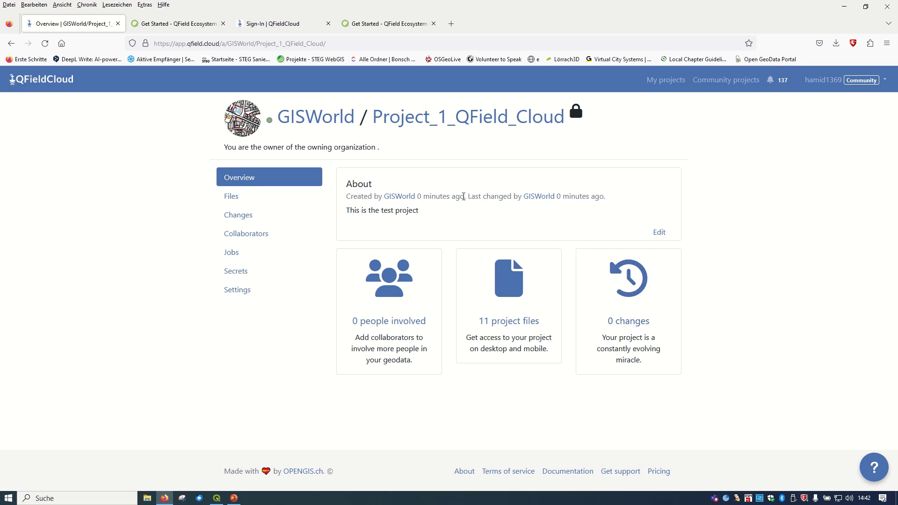
left_click(629, 322)
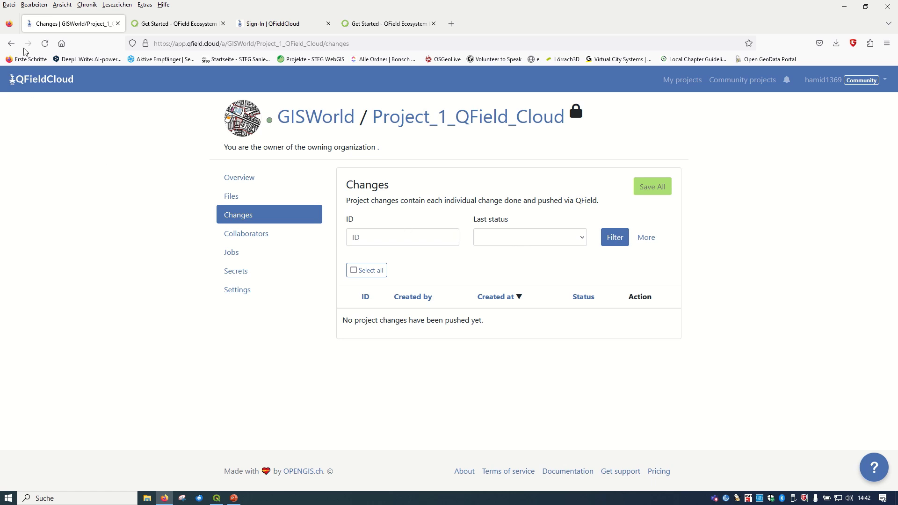
left_click(336, 119)
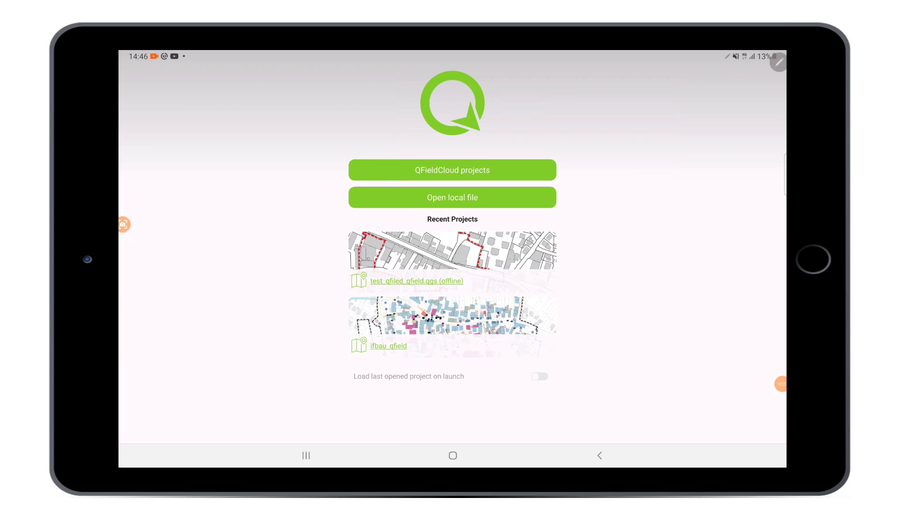
- Switch to QField on the tablet, open the QFieldCloud projects, and sign in with the account's username and password
left_click(514, 190)
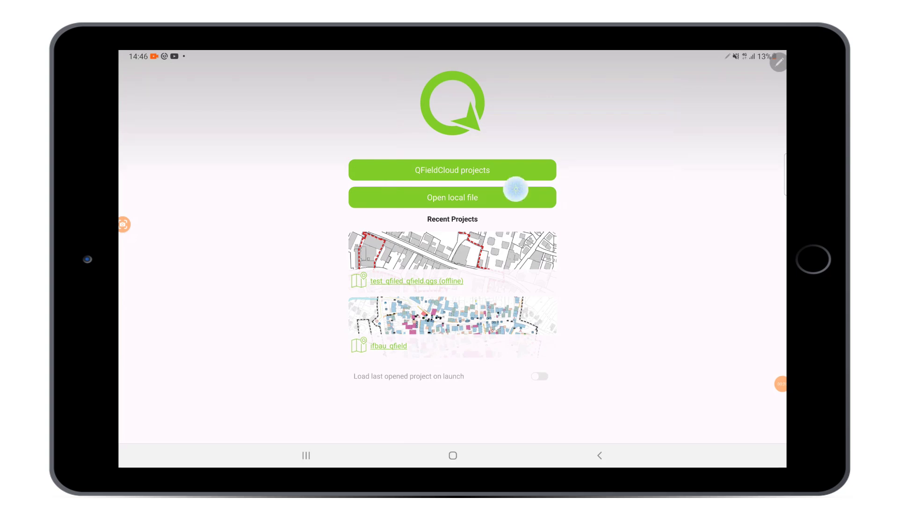
left_click(473, 181)
left_click_drag(445, 175, 527, 167)
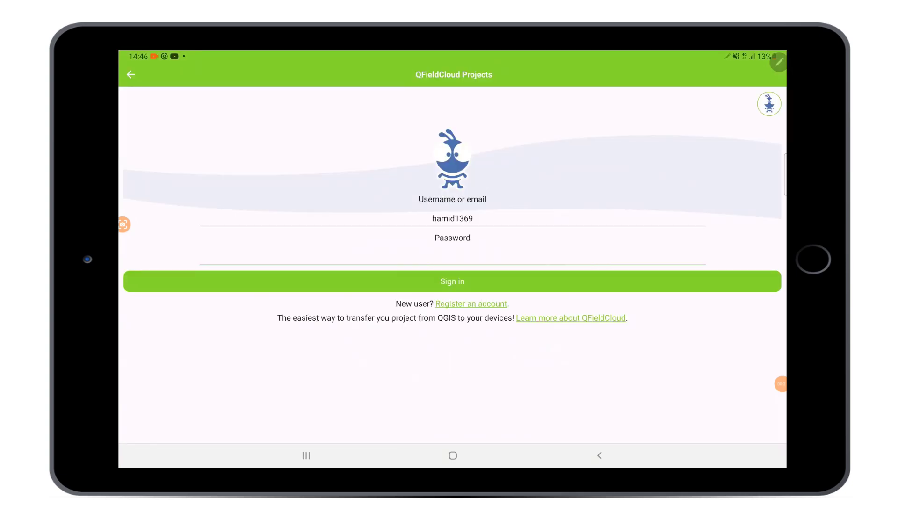
left_click_drag(485, 195, 488, 213)
left_click(438, 223)
left_click(479, 254)
left_click(477, 280)
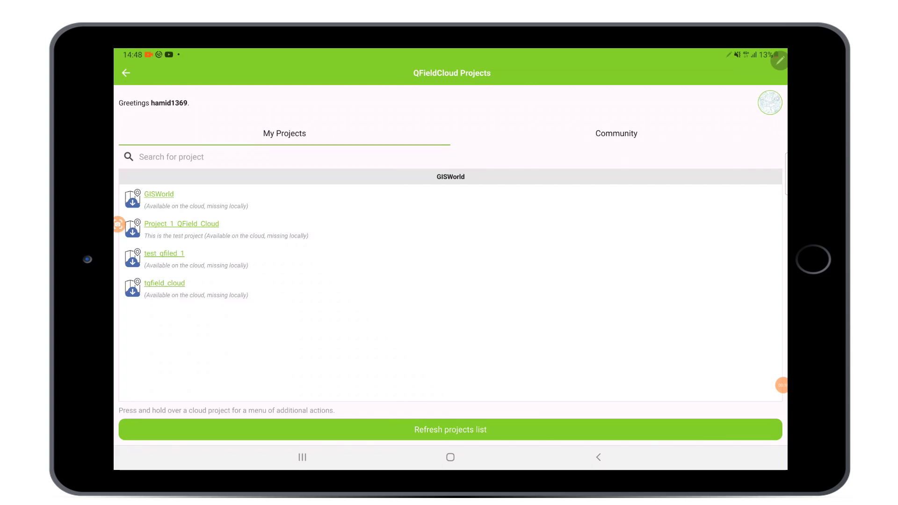
- Refresh the cloud projects list and download Project_1_QField_Cloud to the tablet
left_click(489, 426)
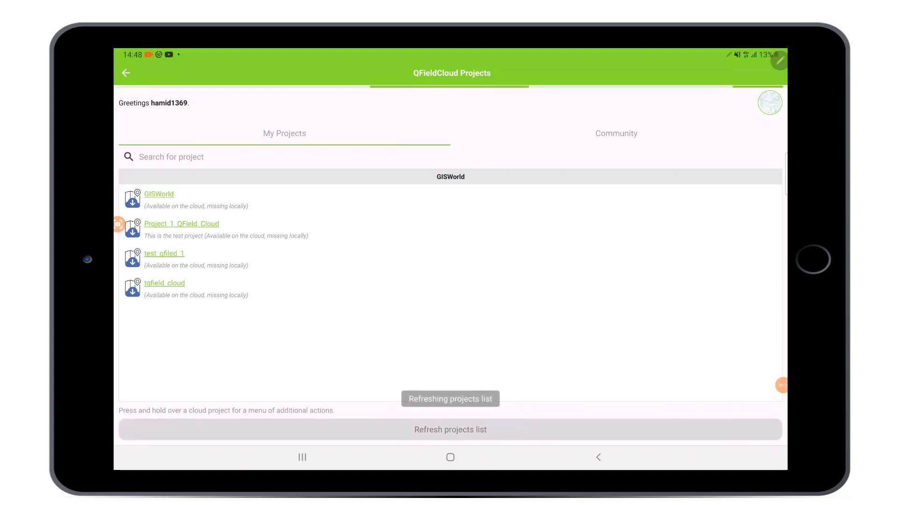
left_click_drag(158, 230, 201, 224)
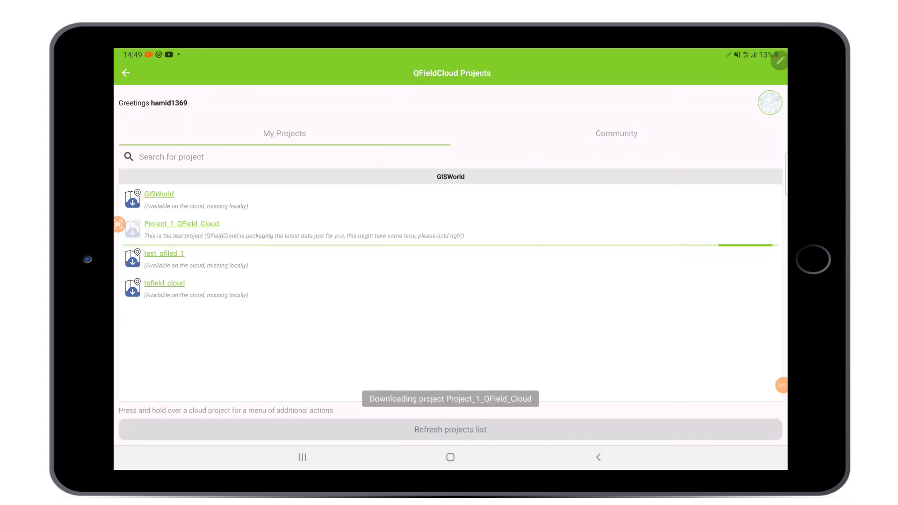
left_click_drag(290, 244, 460, 251)
left_click_drag(149, 247, 432, 261)
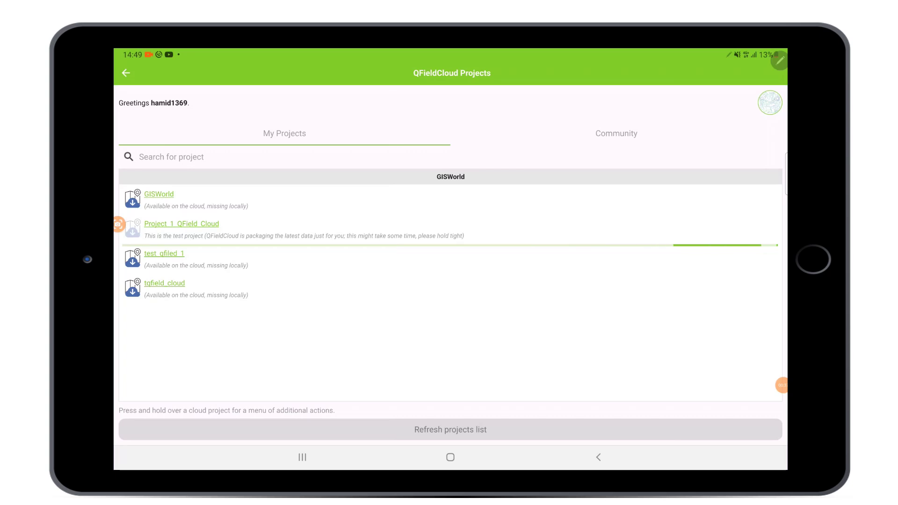
left_click(431, 267)
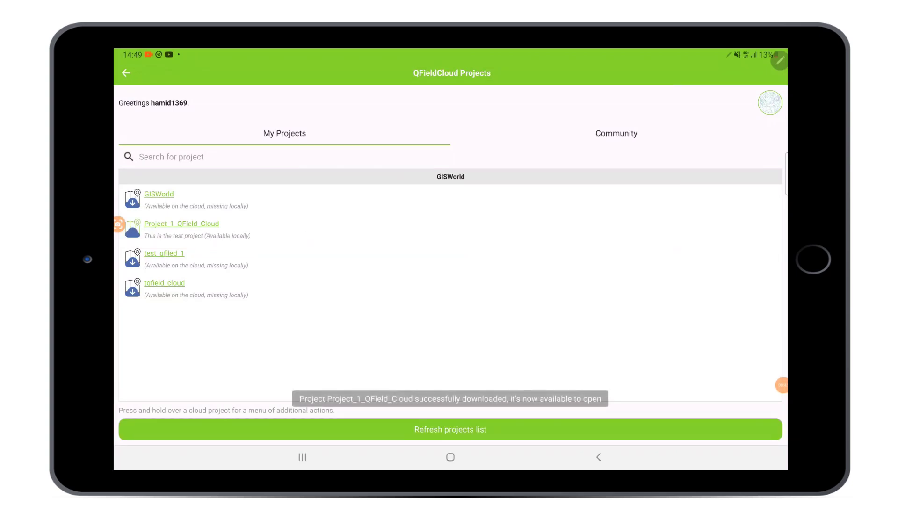
- Open the downloaded Project_1_QField_Cloud and look over its map and layer legend
left_click(196, 220)
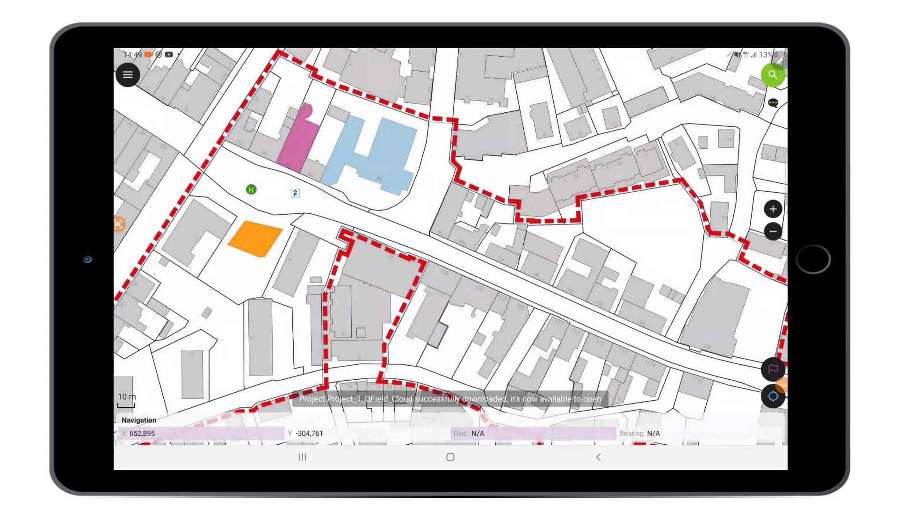
scroll(450, 233, "down", 2)
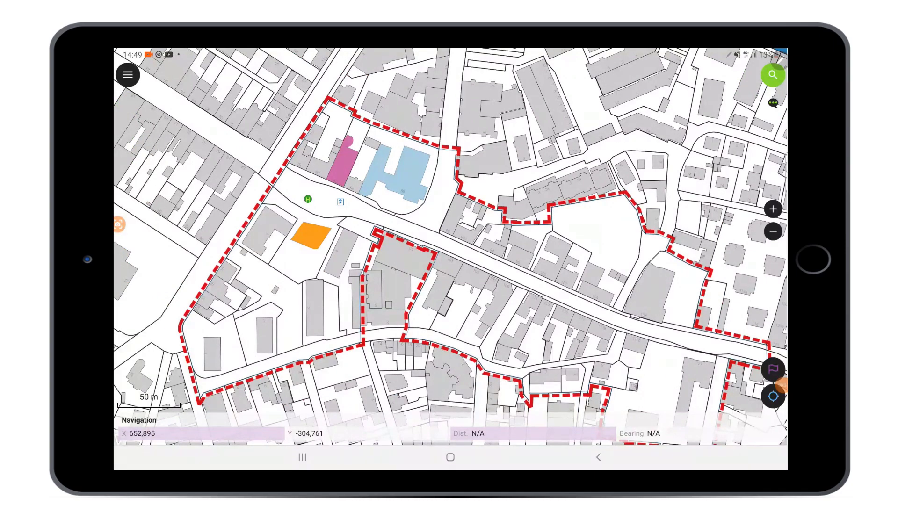
scroll(450, 248, "up", 2)
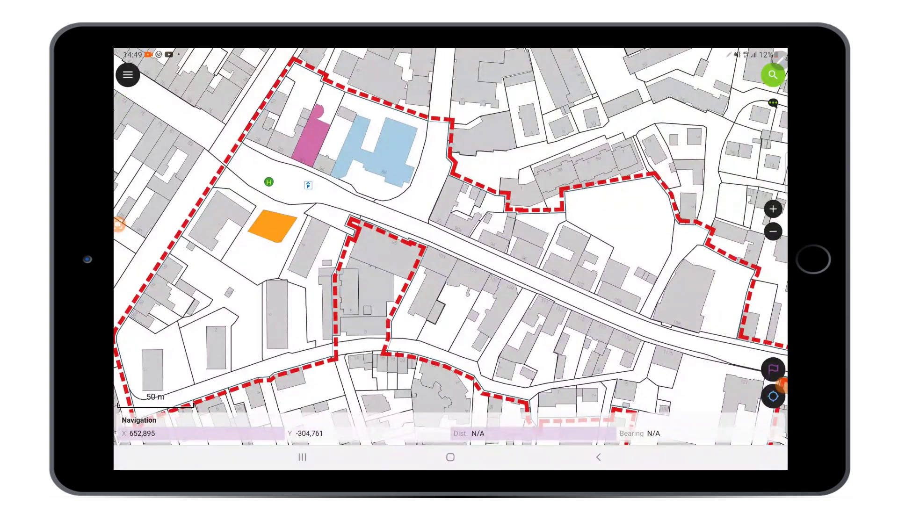
left_click(128, 75)
scroll(191, 269, "down", 3)
scroll(190, 269, "up", 3)
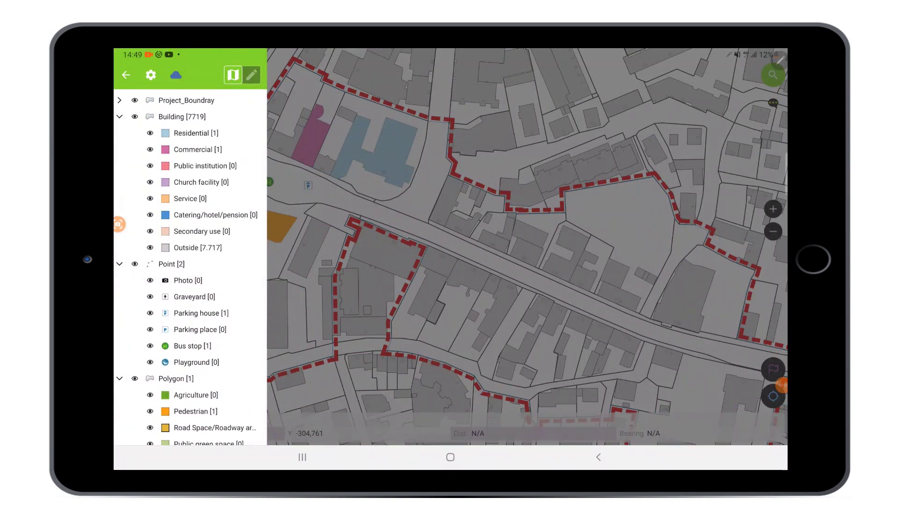
key("Escape")
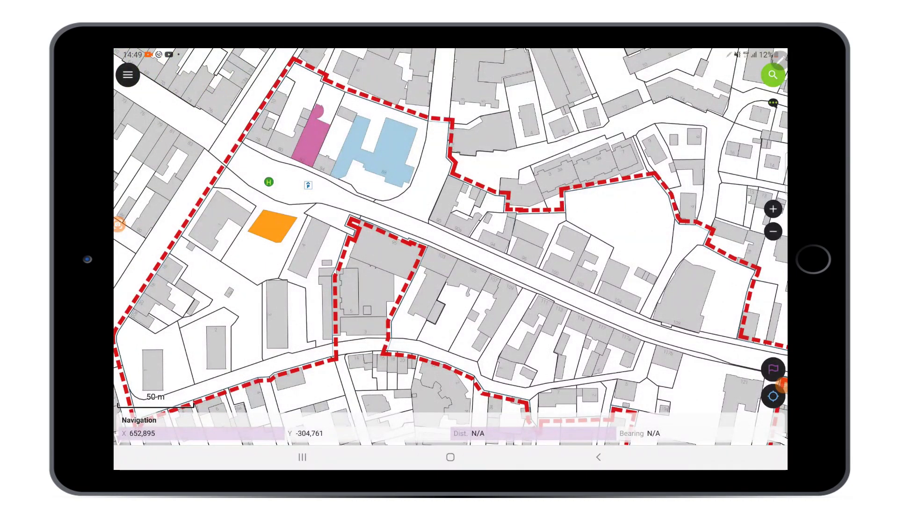
- Open building 95's attributes for editing and set its usage to Residential and its buil_age to 1919-1994
scroll(395, 281, "up", 3)
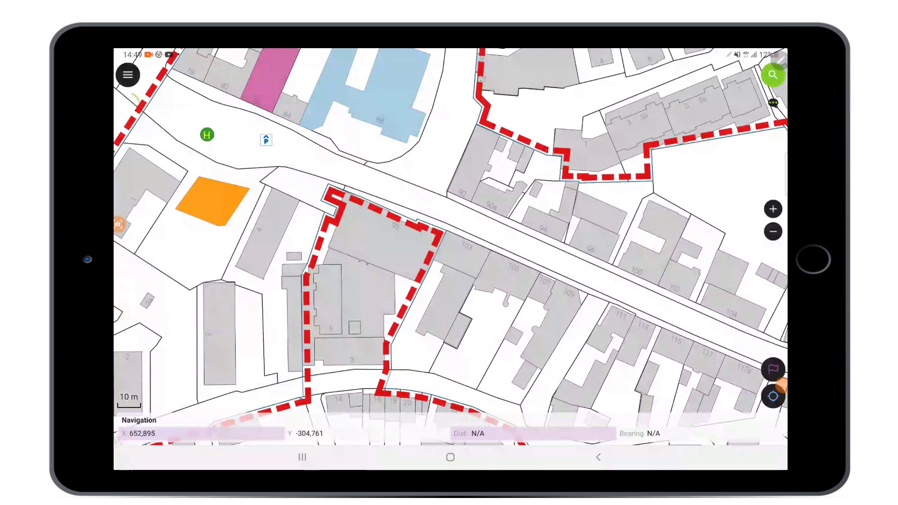
left_click(384, 244)
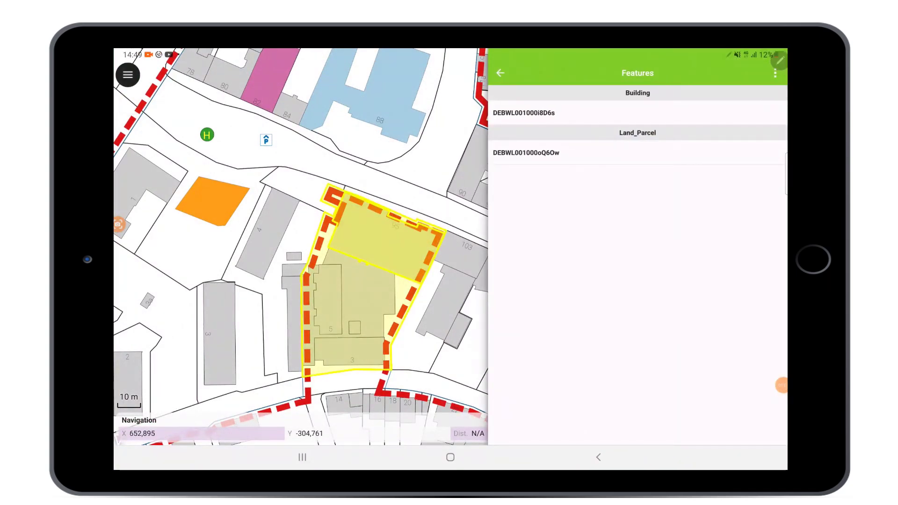
left_click(524, 112)
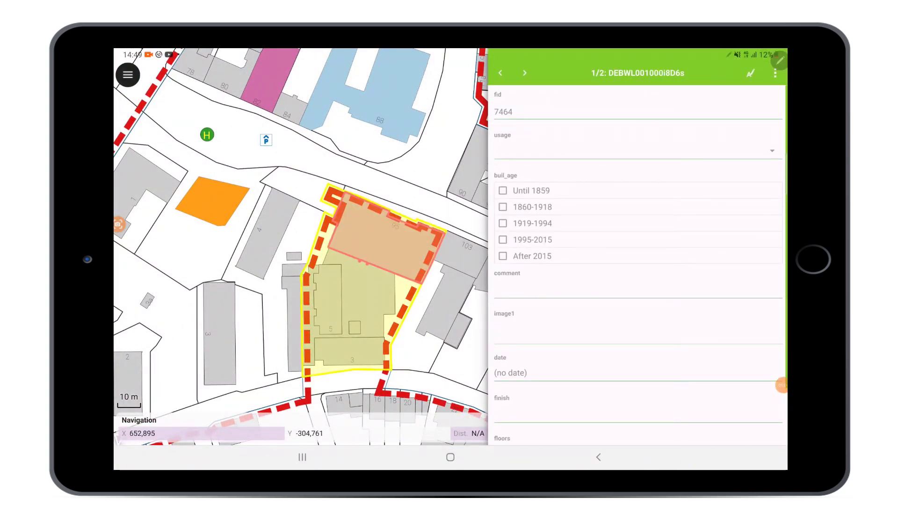
left_click(750, 73)
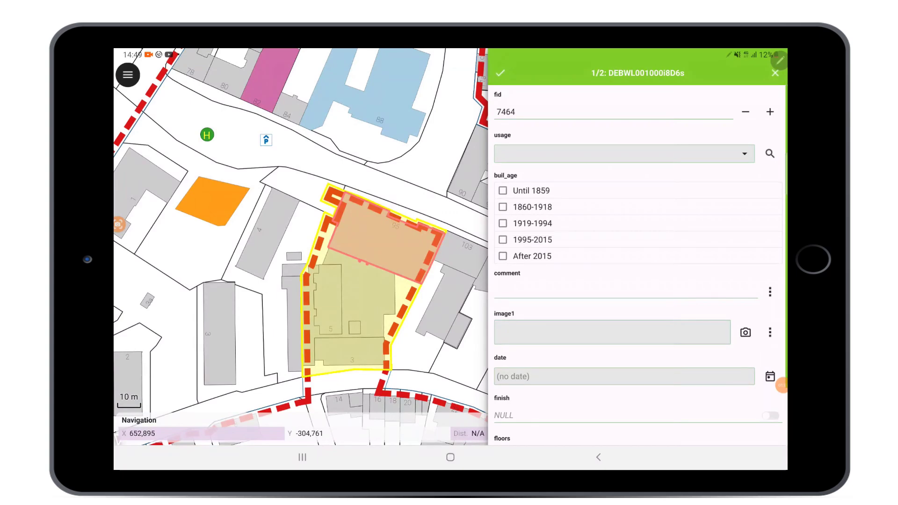
left_click(624, 153)
left_click(542, 158)
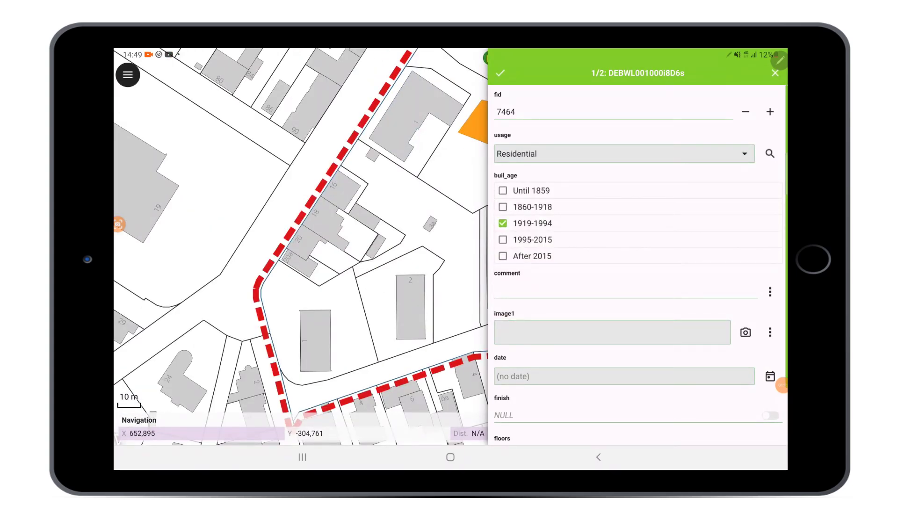
- Complete the building's form with a camera photo in image1, finish set to True and floors set to 3, and save the changes
left_click(746, 332)
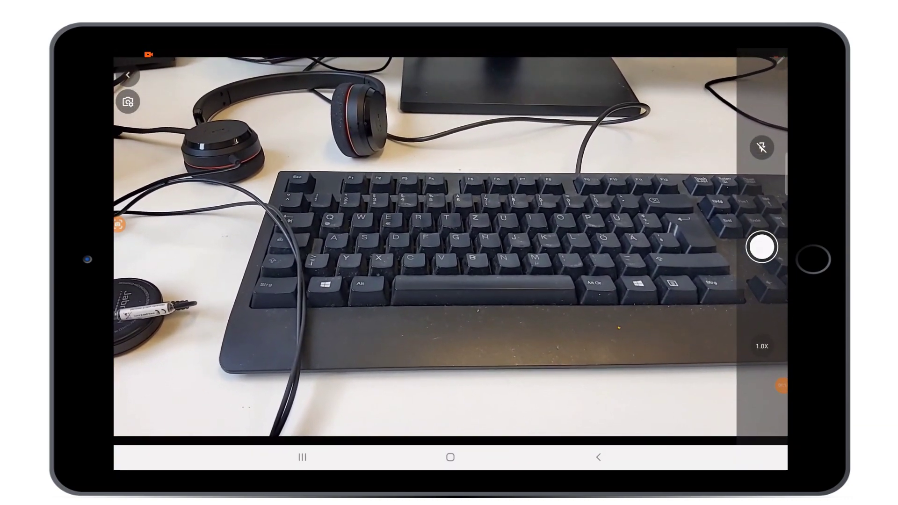
left_click(761, 247)
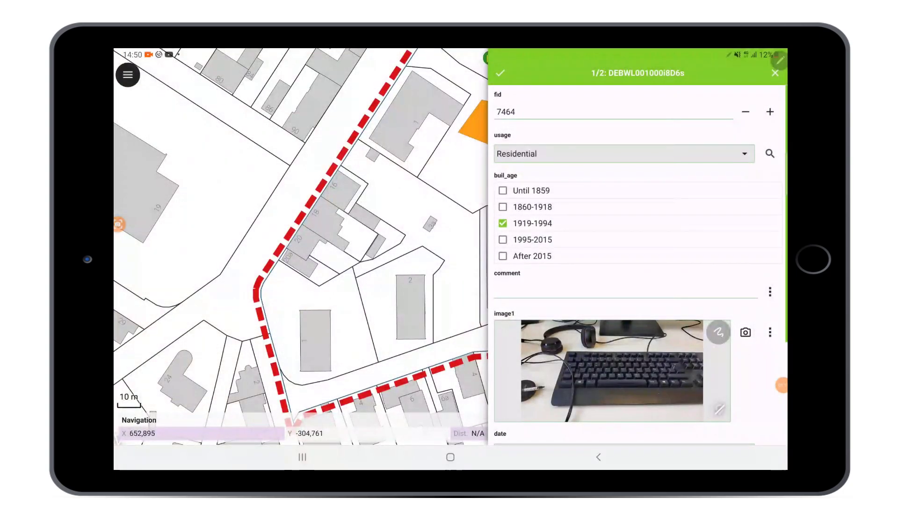
scroll(636, 262, "down", 3)
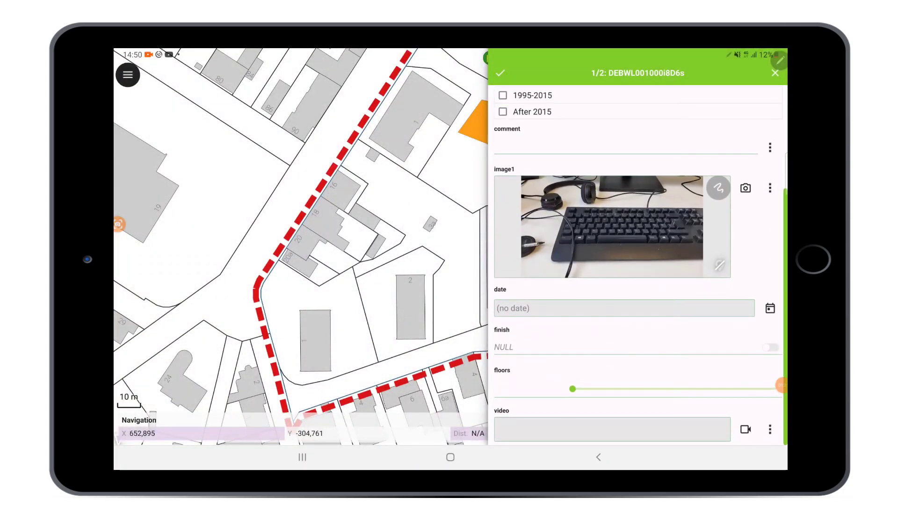
left_click(771, 347)
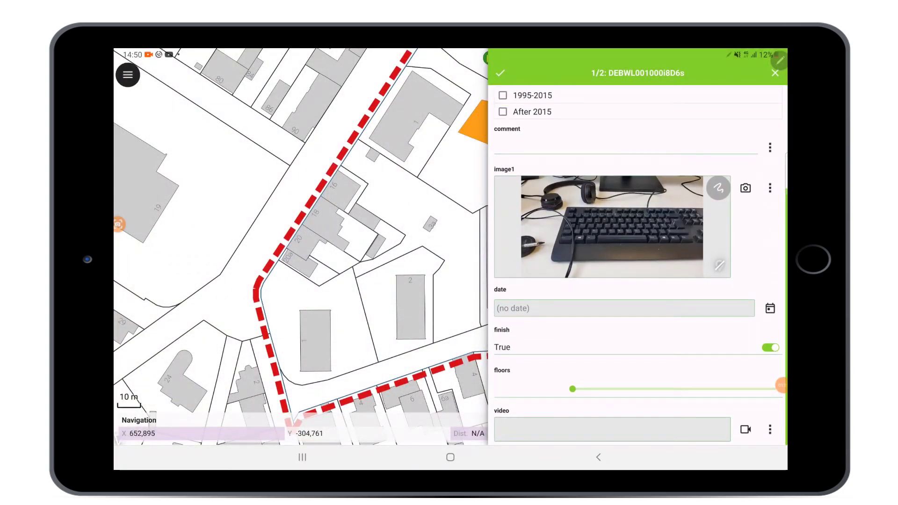
left_click_drag(572, 388, 625, 389)
left_click(500, 72)
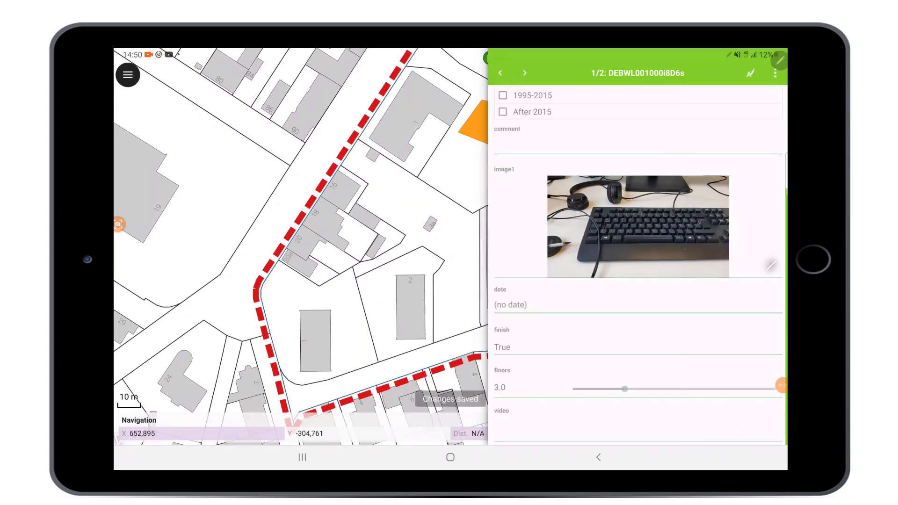
left_click(500, 72)
left_click(500, 73)
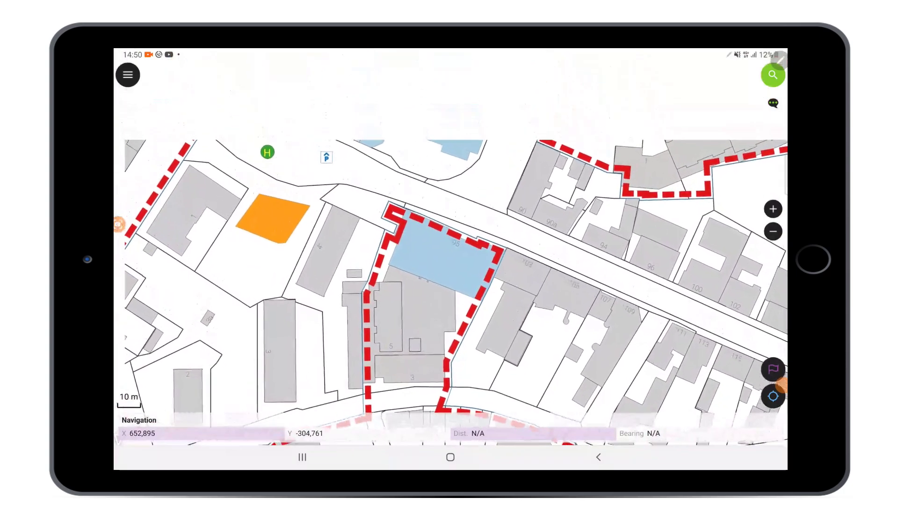
- Review the saved attributes and photo of building 95 and return to the surrounding map
left_click(439, 262)
left_click(524, 112)
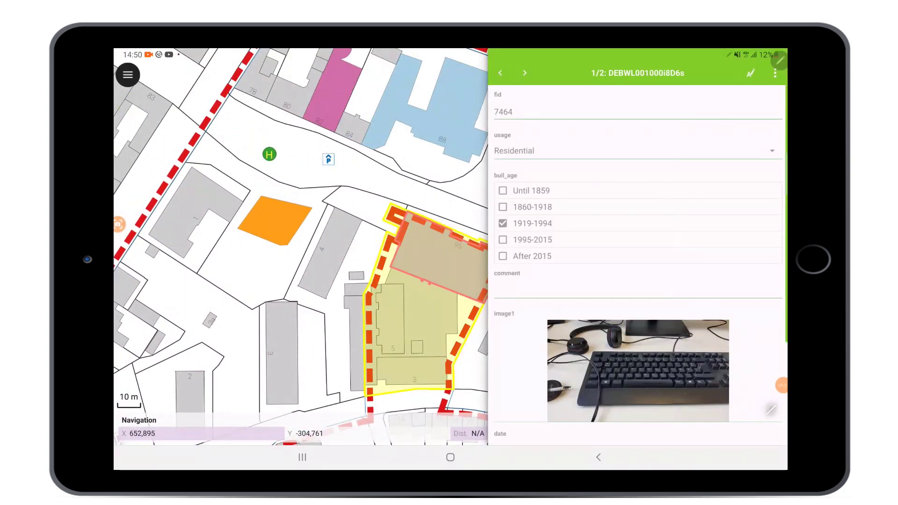
left_click(599, 457)
left_click(598, 457)
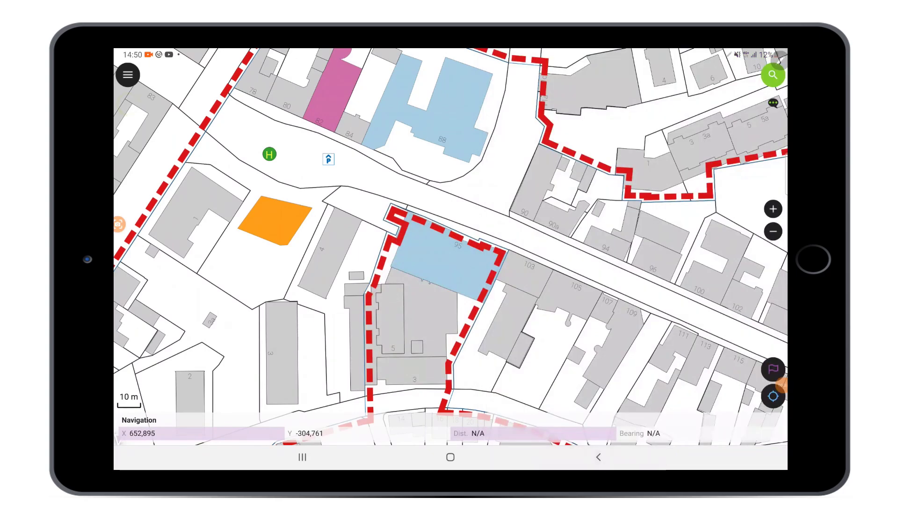
scroll(450, 247, "down", 3)
scroll(451, 247, "up", 3)
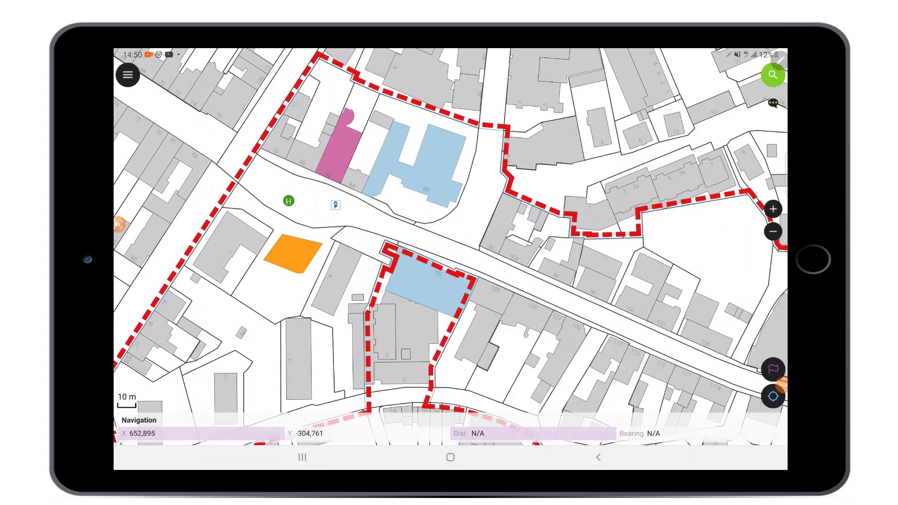
left_click(442, 280)
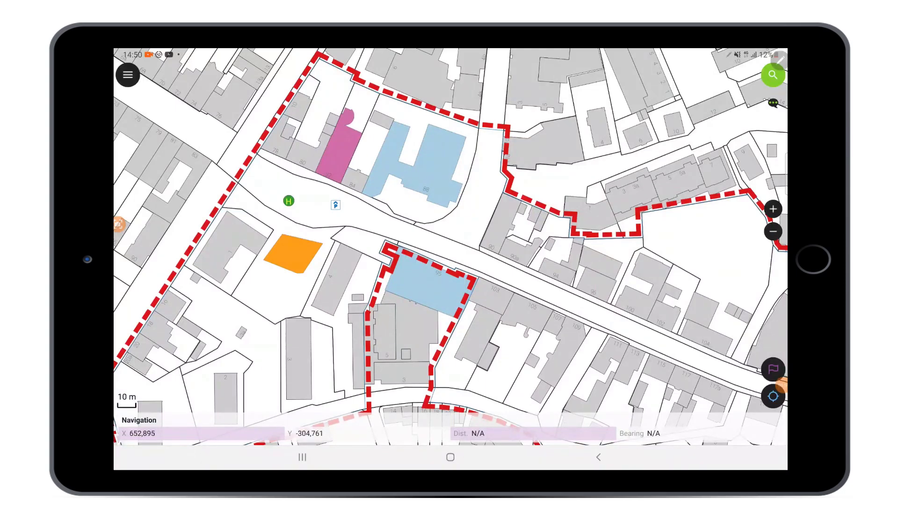
- Push the tablet's local changes to QFieldCloud and try out the option to push changes automatically every 30 minutes
left_click(128, 75)
left_click(179, 86)
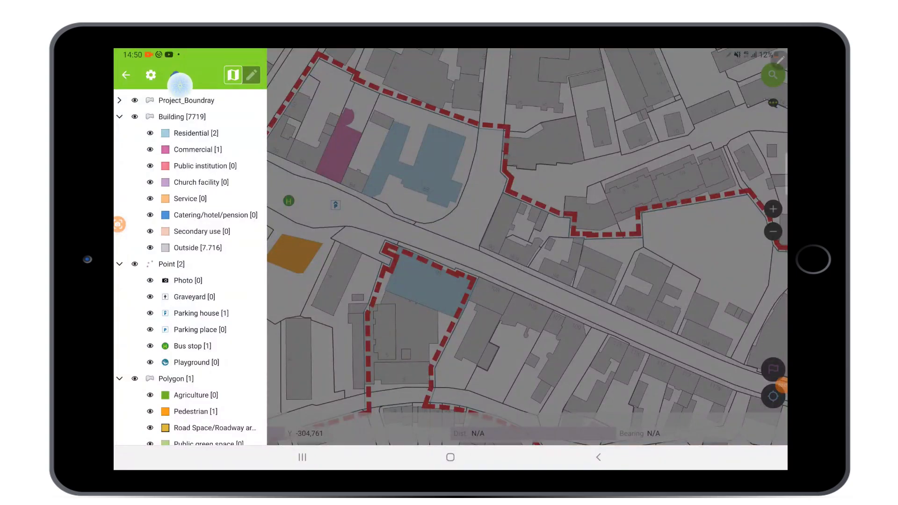
left_click(181, 84)
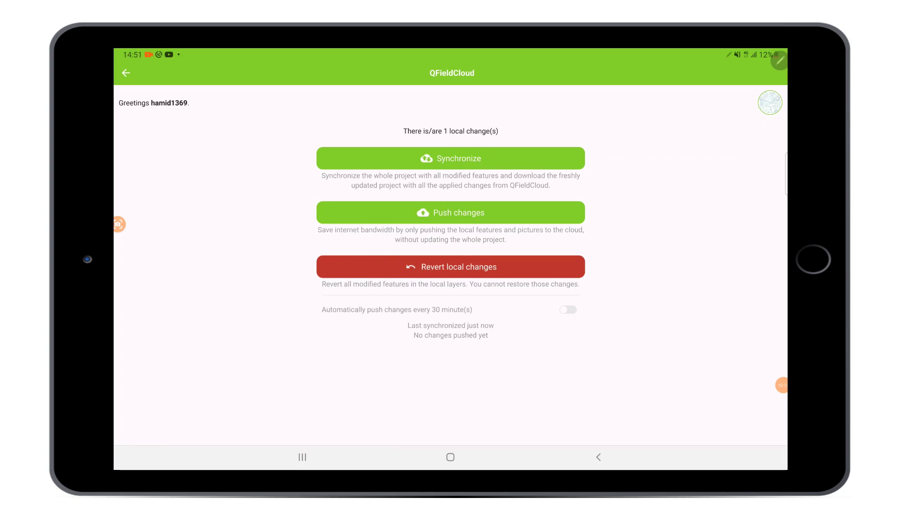
left_click(533, 212)
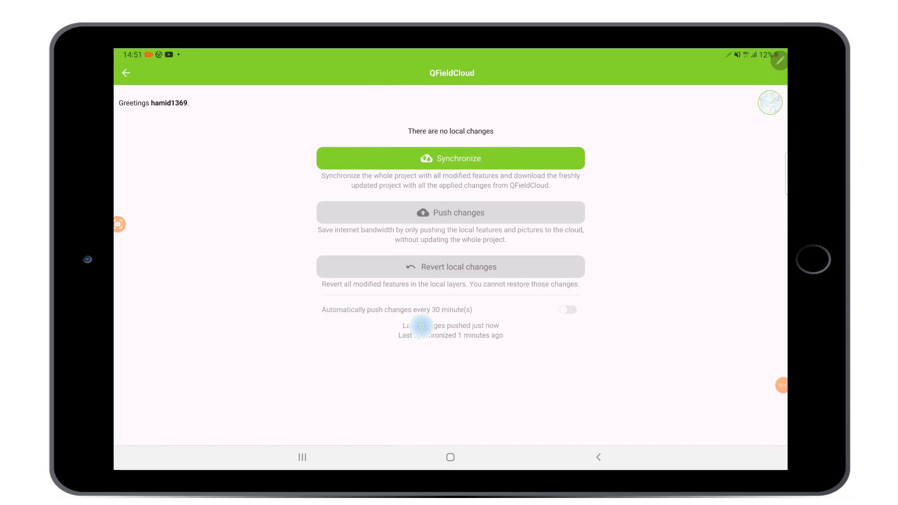
left_click(569, 310)
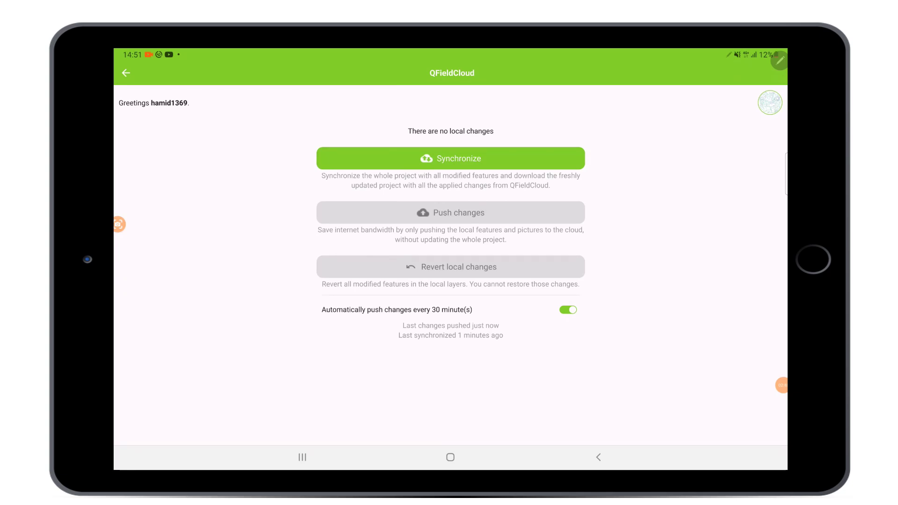
left_click(570, 310)
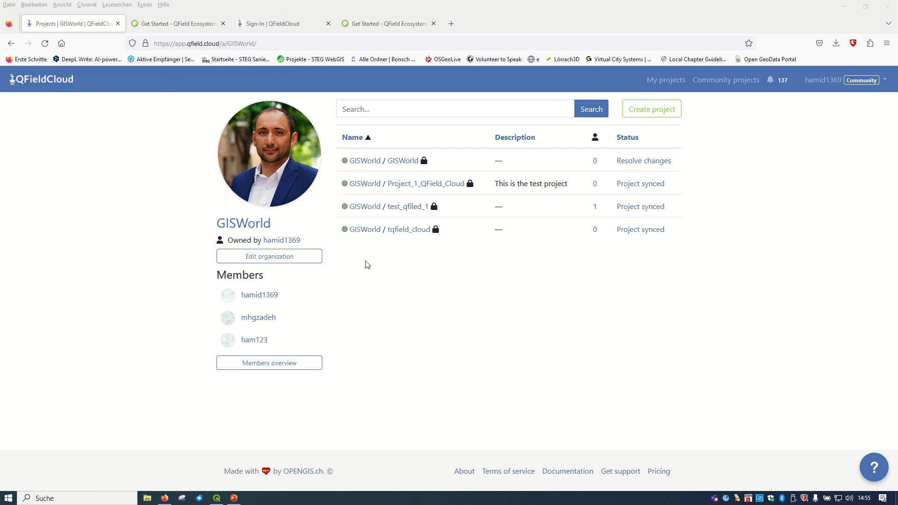
- In the browser, reload the GISWorld projects page and inspect the pushed change's map and attributes under Project_1_QField_Cloud
left_click(45, 43)
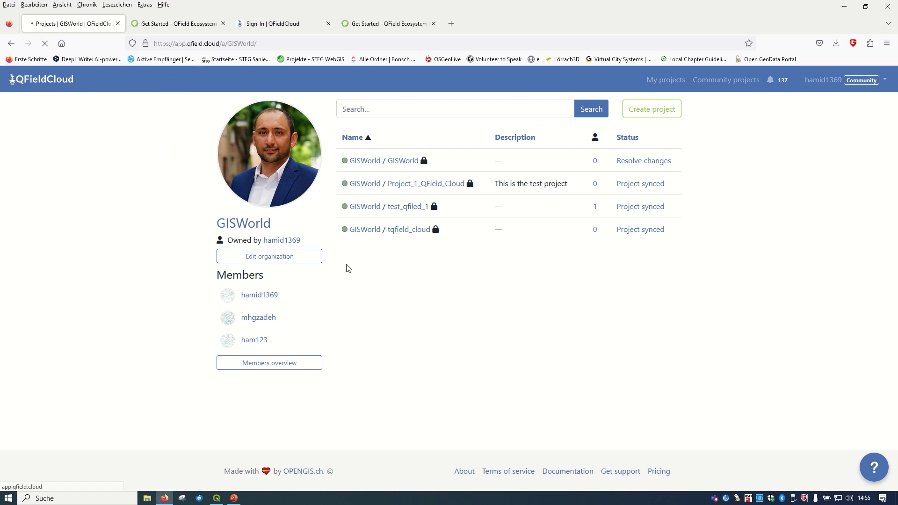
left_click(429, 188)
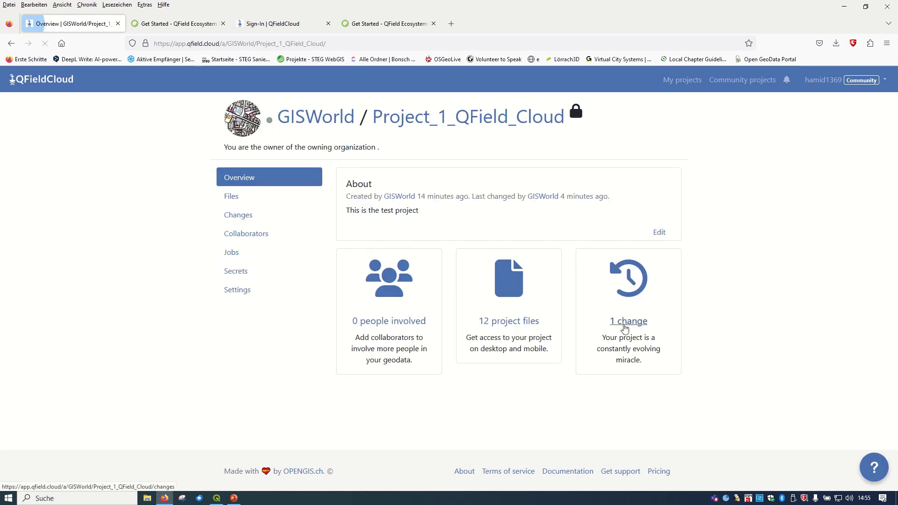
left_click(625, 323)
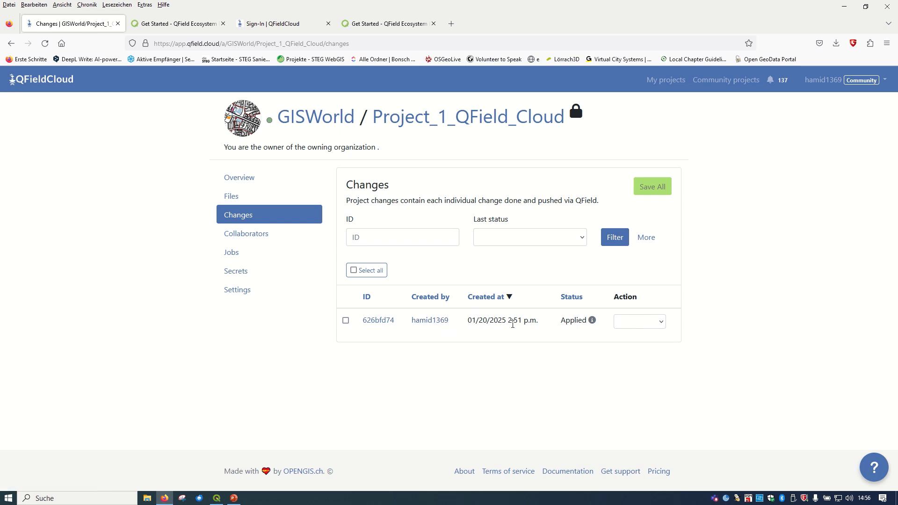
left_click(380, 320)
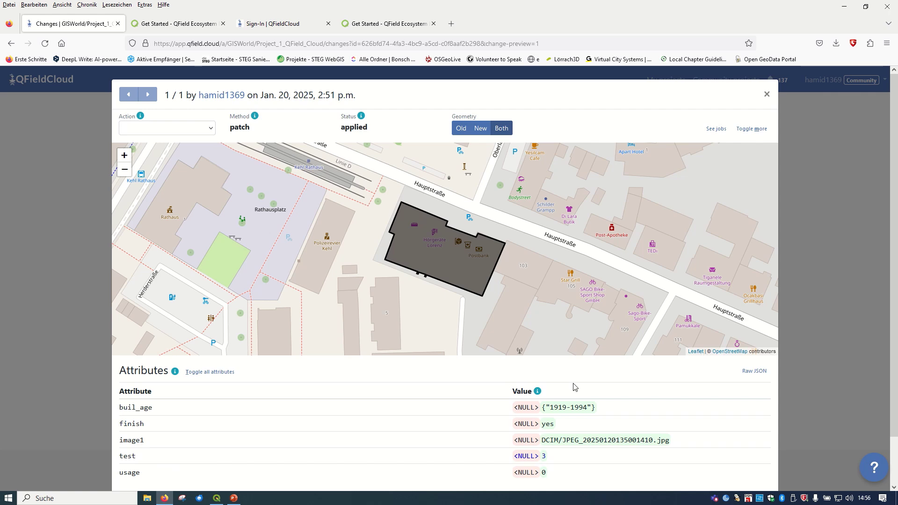
scroll(495, 275, "down", 3)
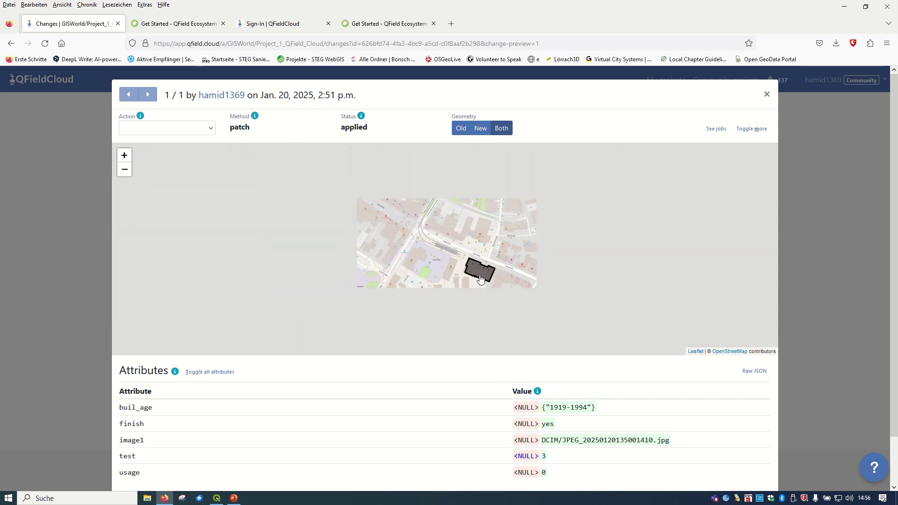
scroll(483, 276, "up", 3)
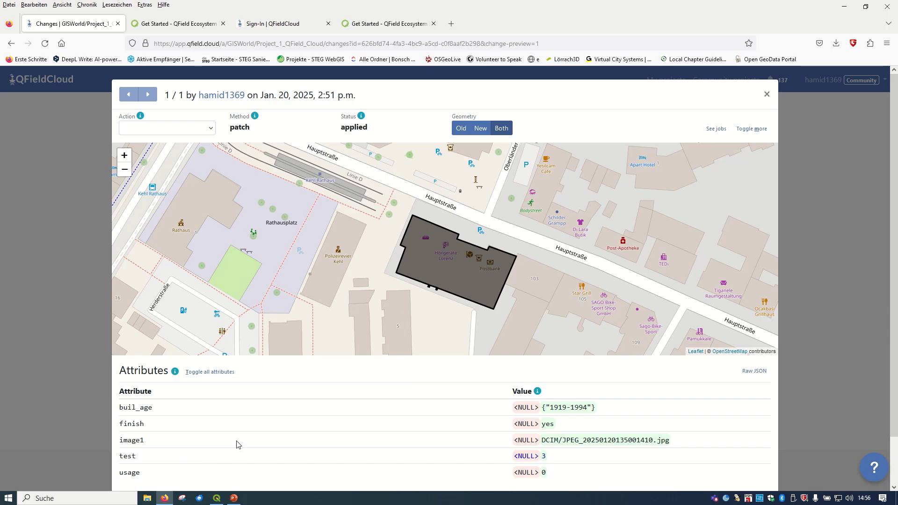
- Switch to QGIS, refresh the QFieldCloud projects list and sign in to QFieldCloud again
left_click(216, 498)
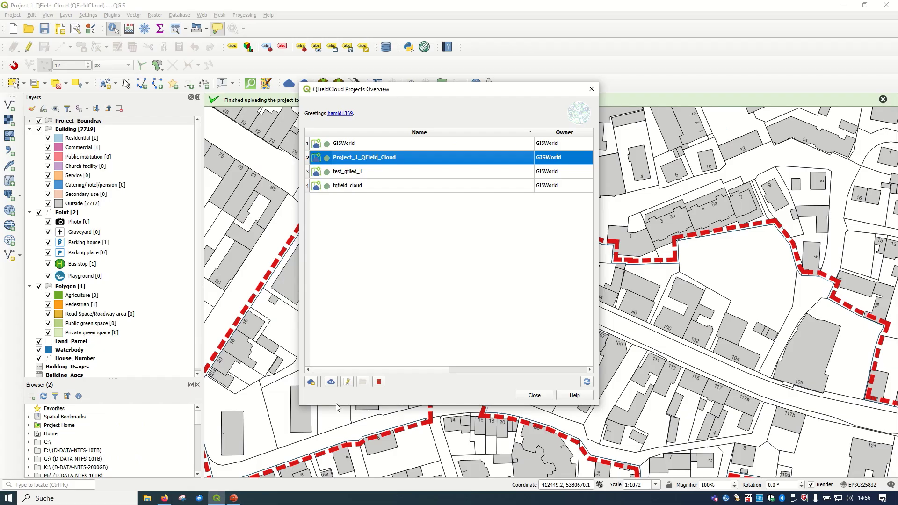
left_click(587, 382)
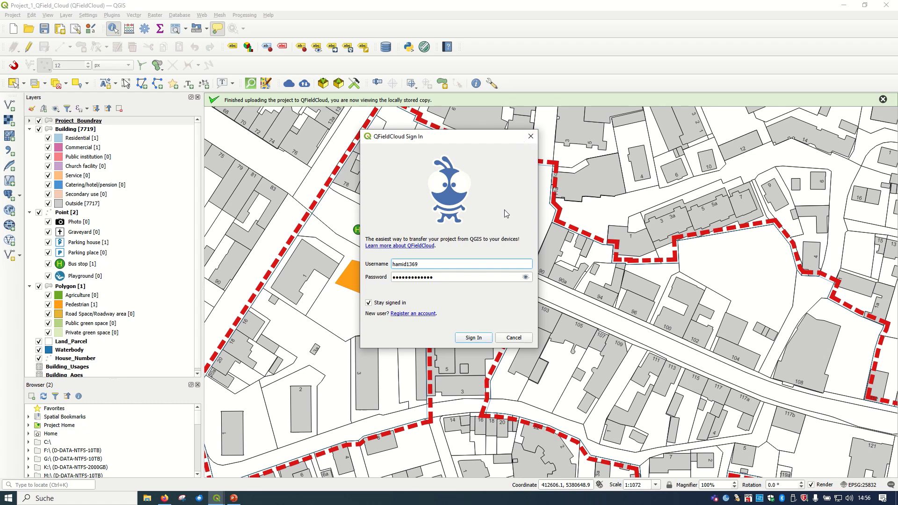
left_click(473, 338)
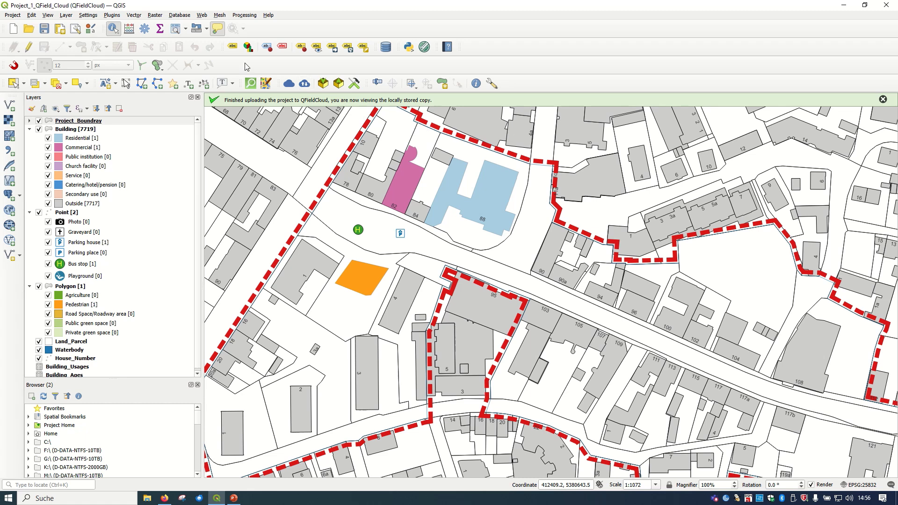
- Synchronize Project_1_QField_Cloud from the QFieldCloud projects overview, preferring the cloud version of the differing files, and reopen the project
left_click(112, 15)
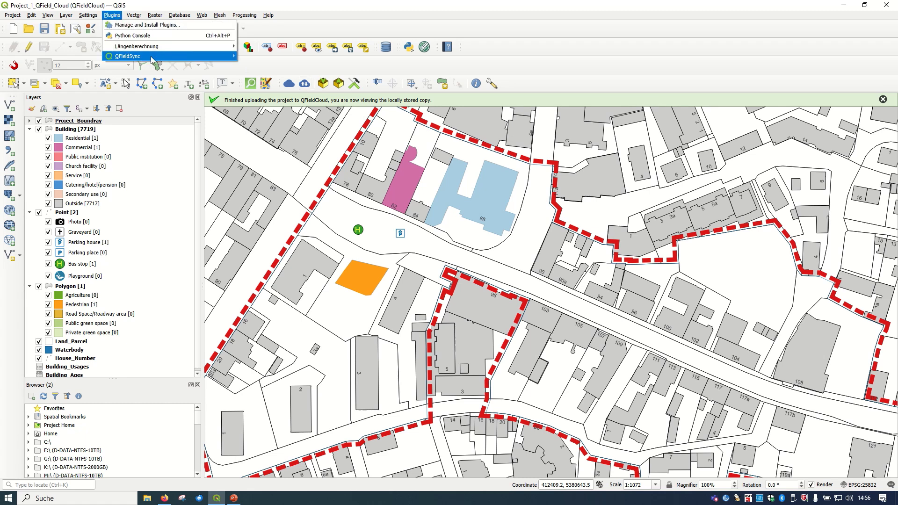
mouse_move(152, 58)
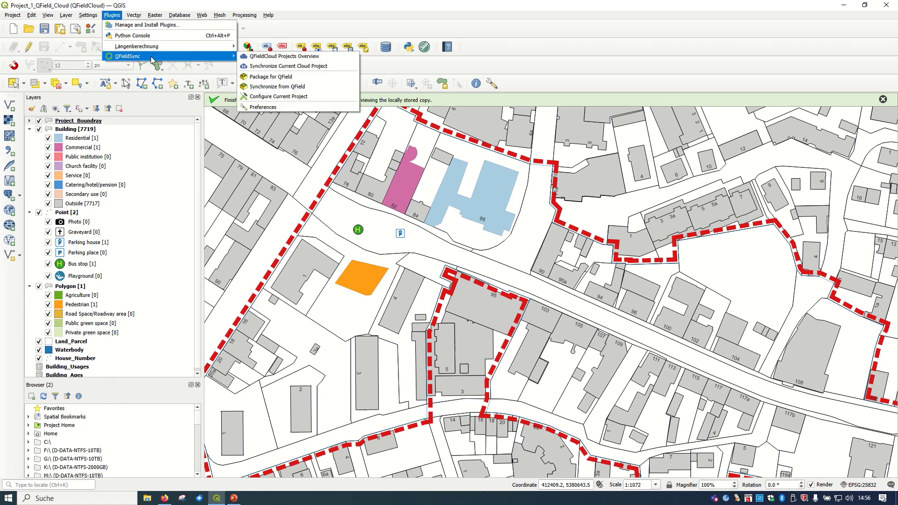
left_click(322, 57)
left_click(379, 161)
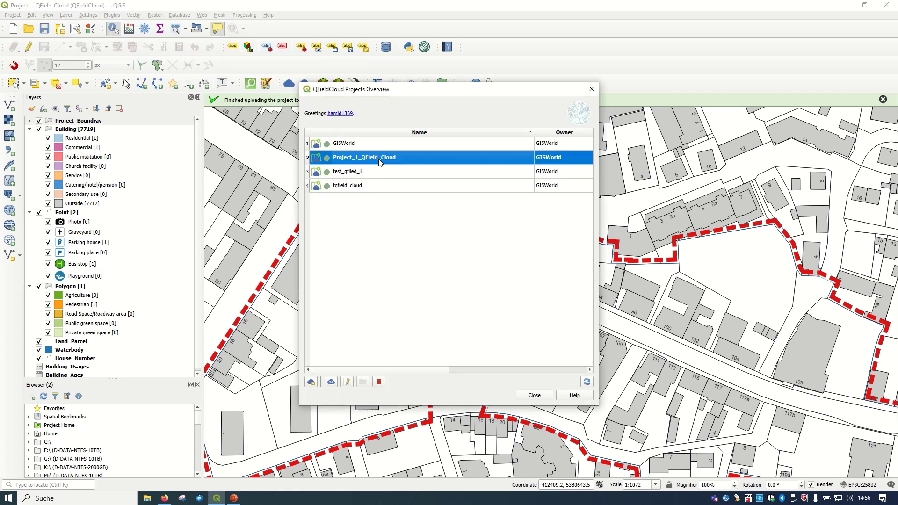
left_click(332, 382)
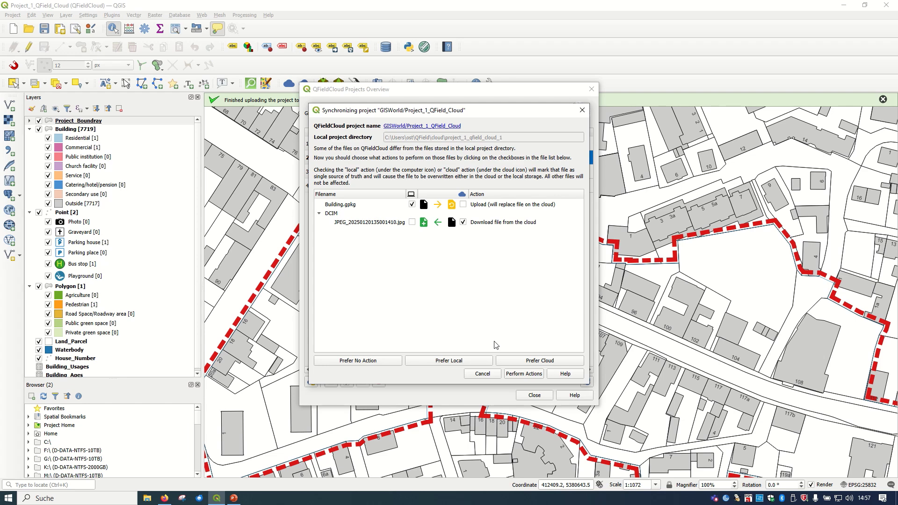
left_click(531, 365)
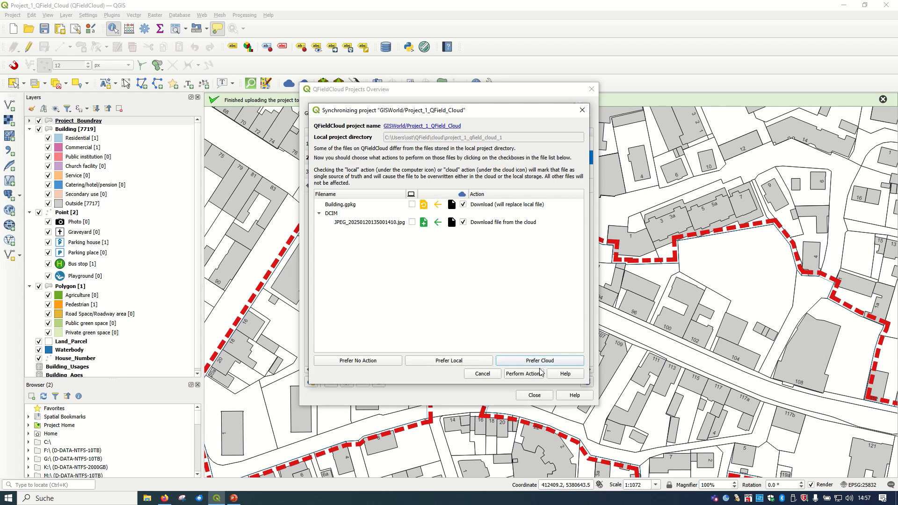
left_click(524, 374)
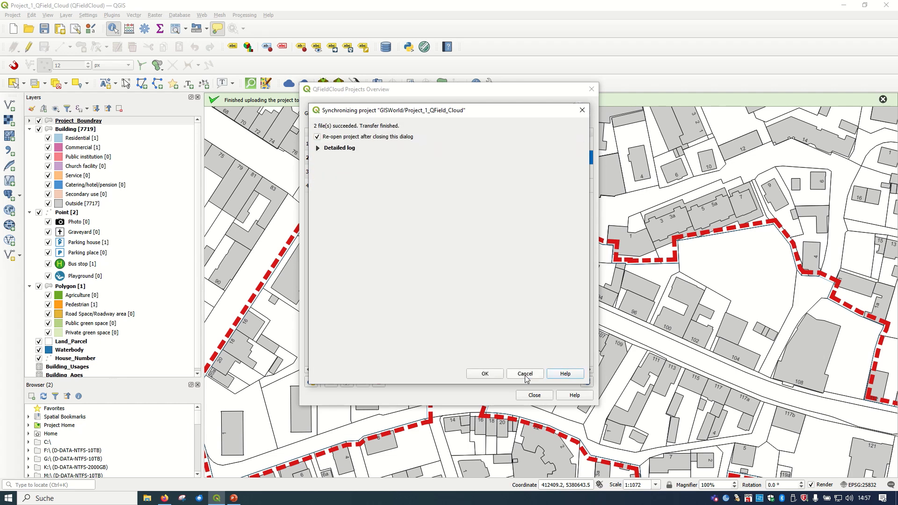
left_click(485, 374)
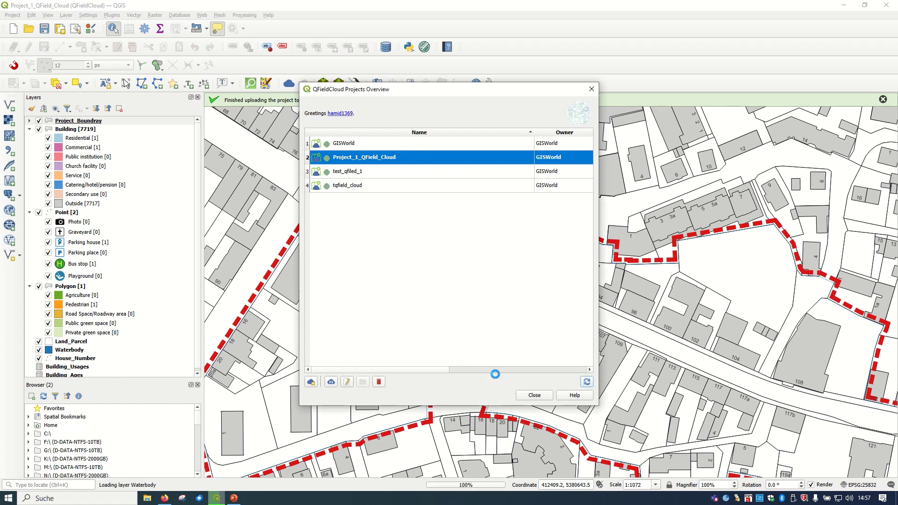
left_click(535, 395)
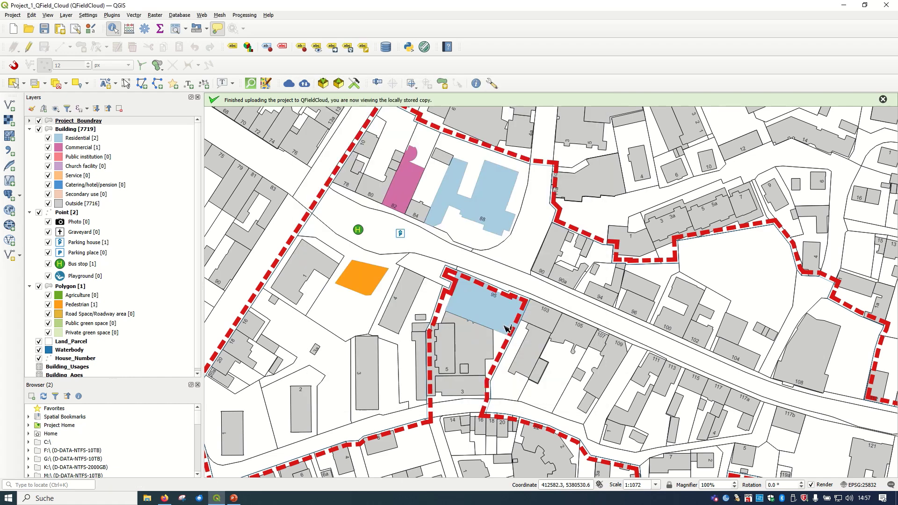
- Identify building 95 in the Building layer, review its synchronized attributes and close the form without editing
left_click_drag(489, 316, 457, 314)
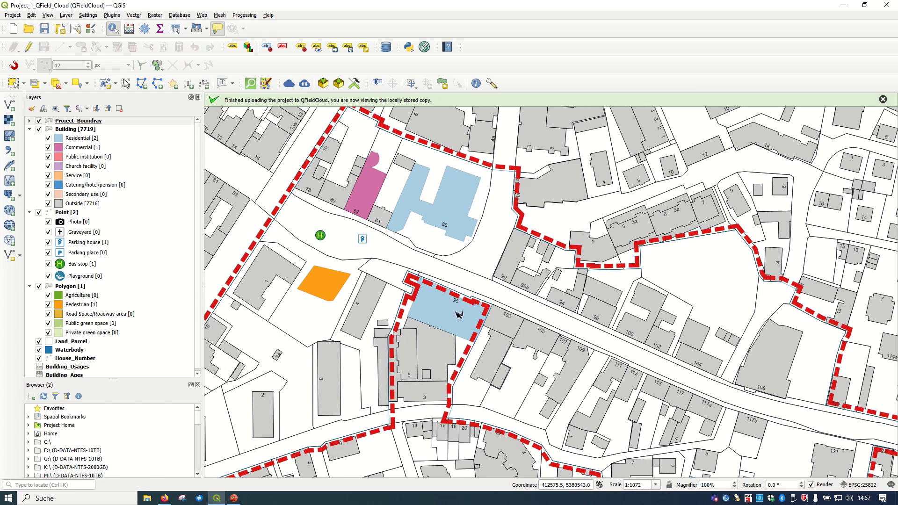
left_click(64, 132)
left_click(473, 304)
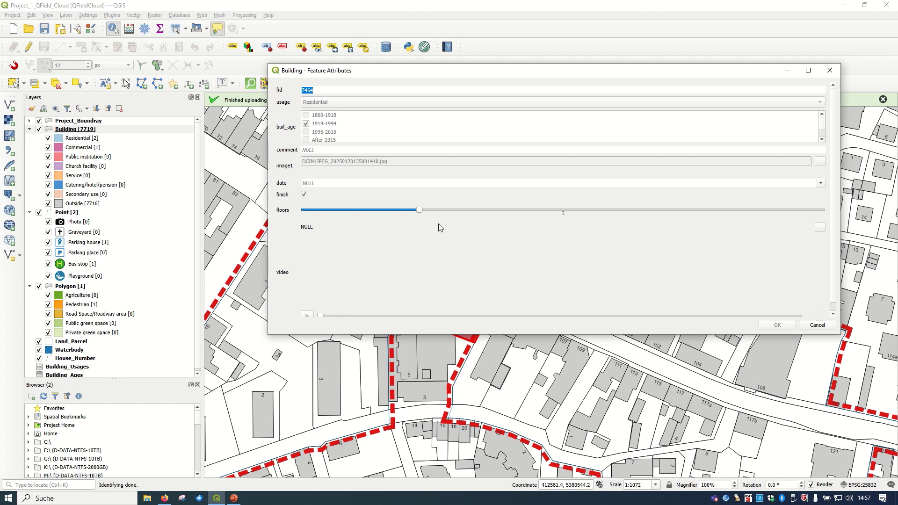
left_click(818, 325)
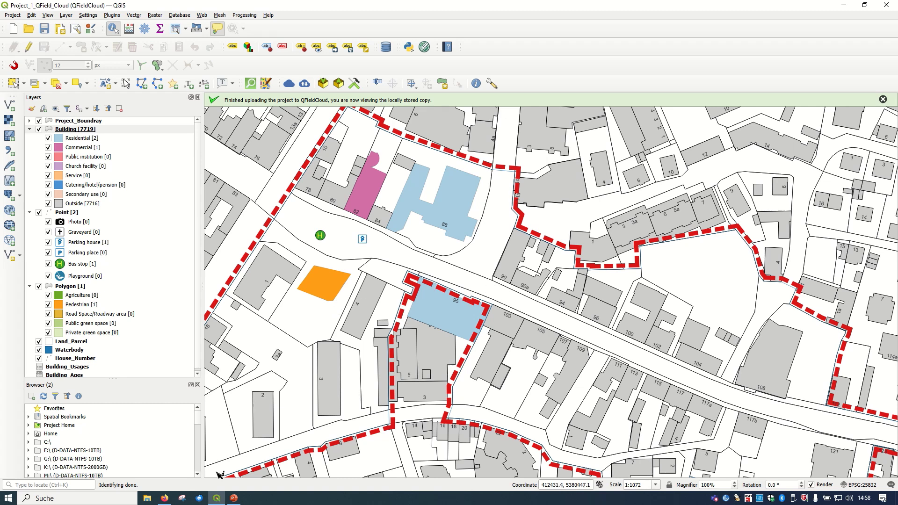
- Switch to the browser and re-examine the pushed change's geometry and attribute values in the project's change details
left_click(165, 498)
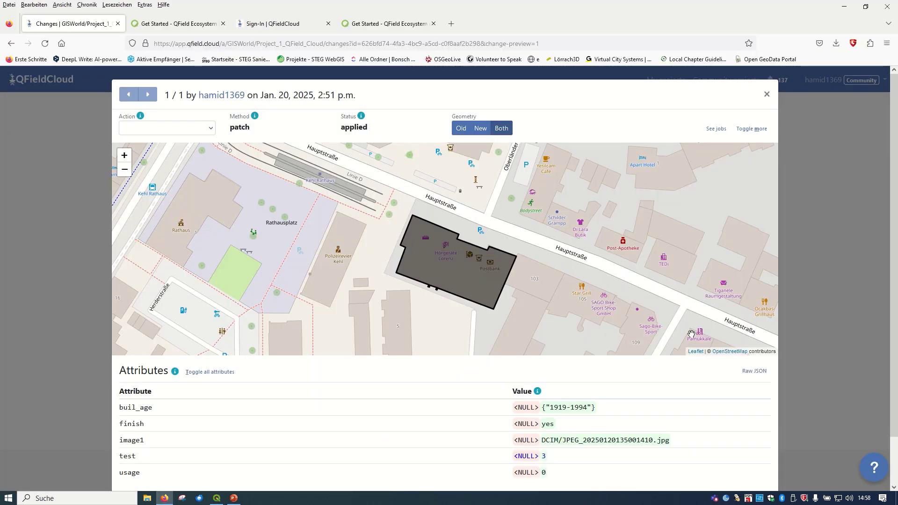
scroll(691, 334, "down", 2)
left_click_drag(691, 334, 539, 270)
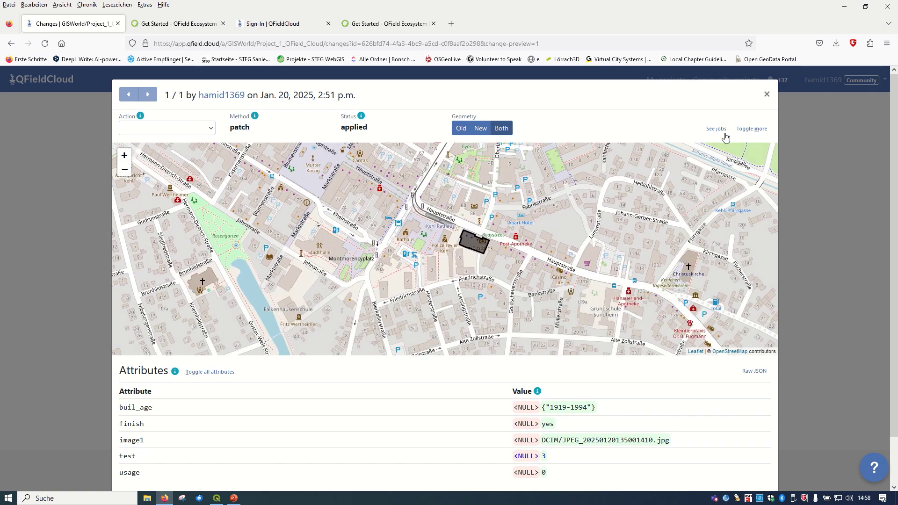
left_click(766, 94)
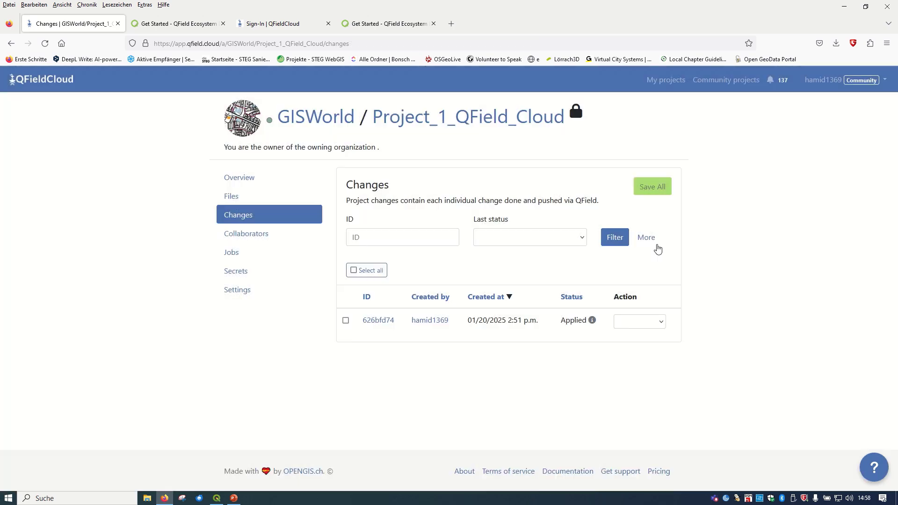
left_click(388, 321)
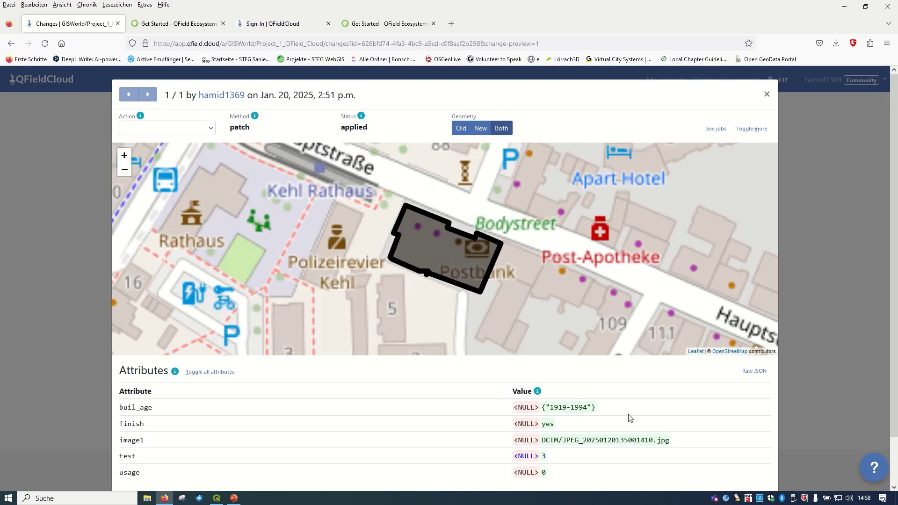
left_click_drag(652, 68, 771, 101)
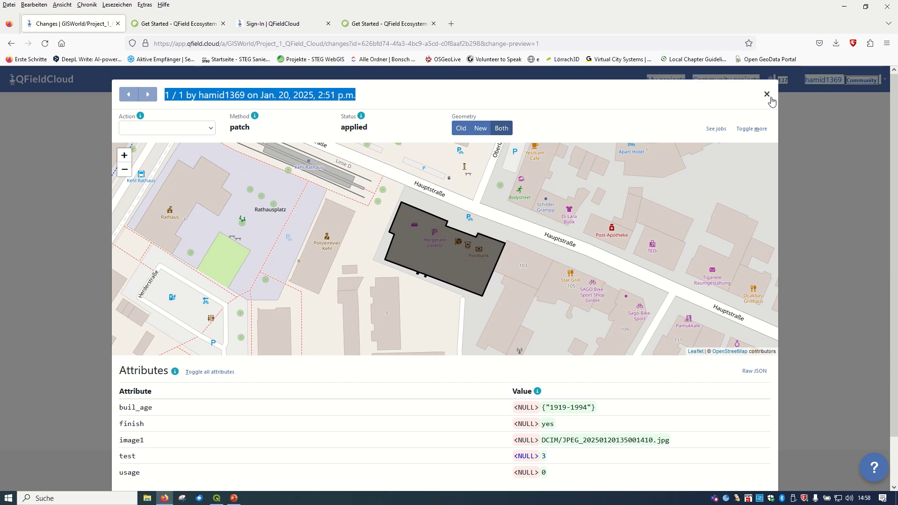
left_click(768, 96)
- Check the actions offered for the pushed change and the project's Collaborators page, and switch back to QGIS
left_click(646, 320)
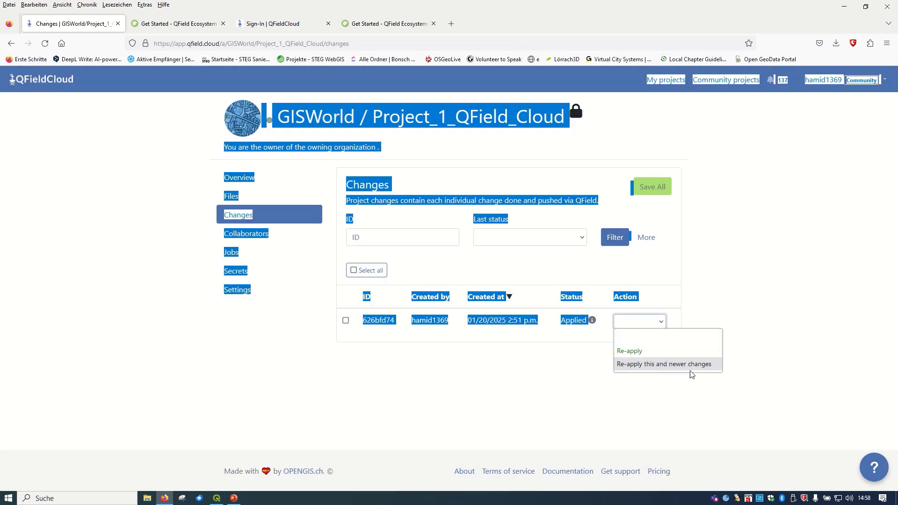
left_click(560, 369)
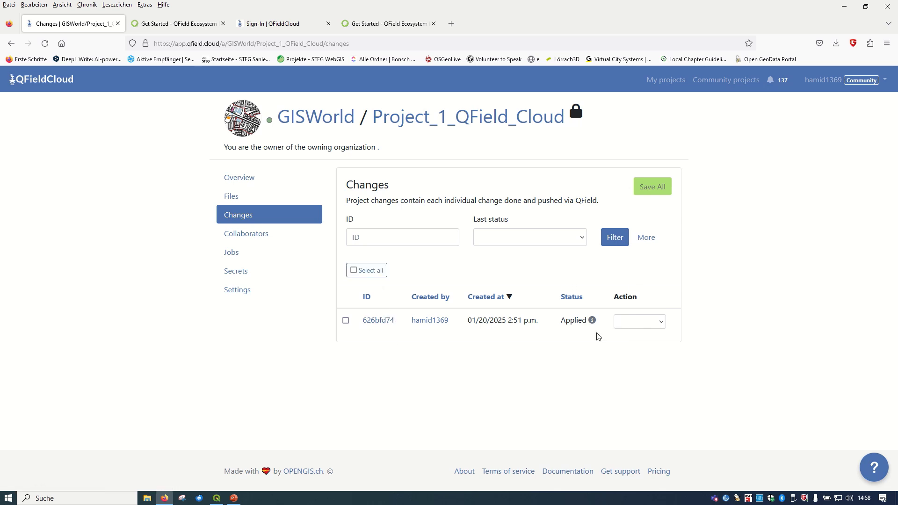
left_click(260, 243)
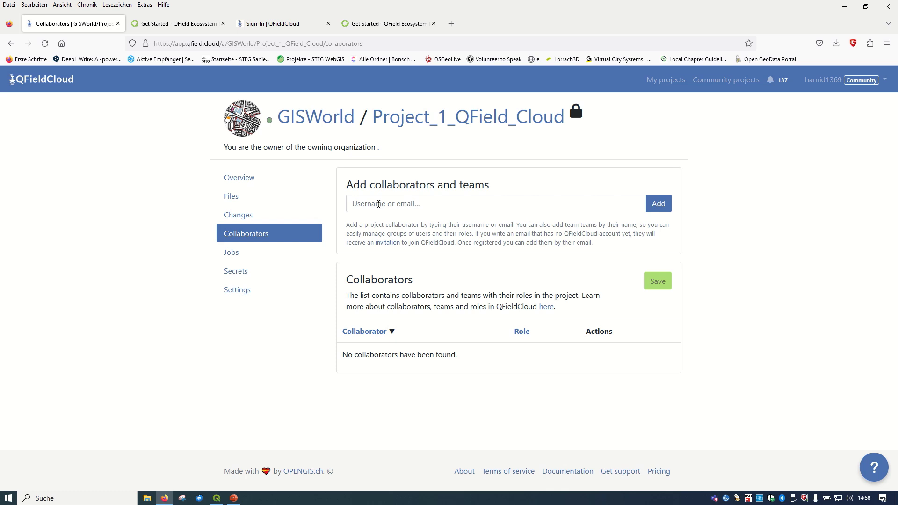
left_click(216, 498)
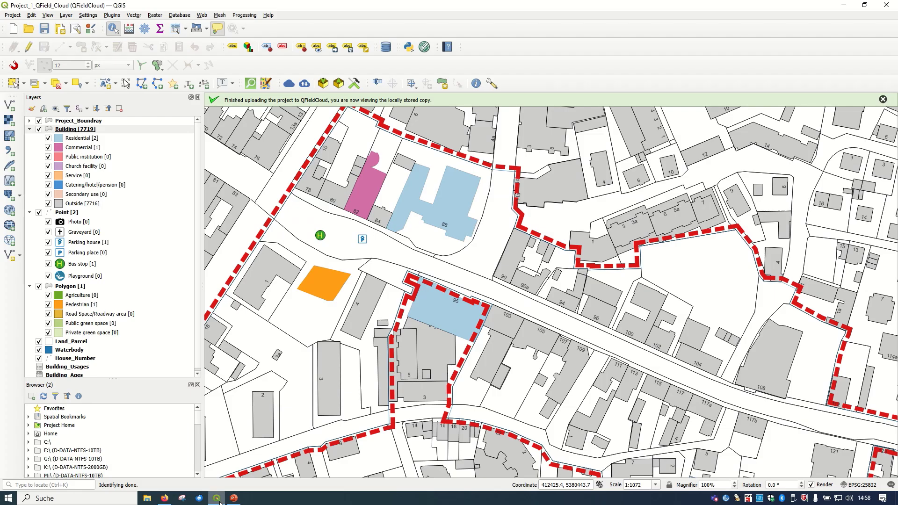